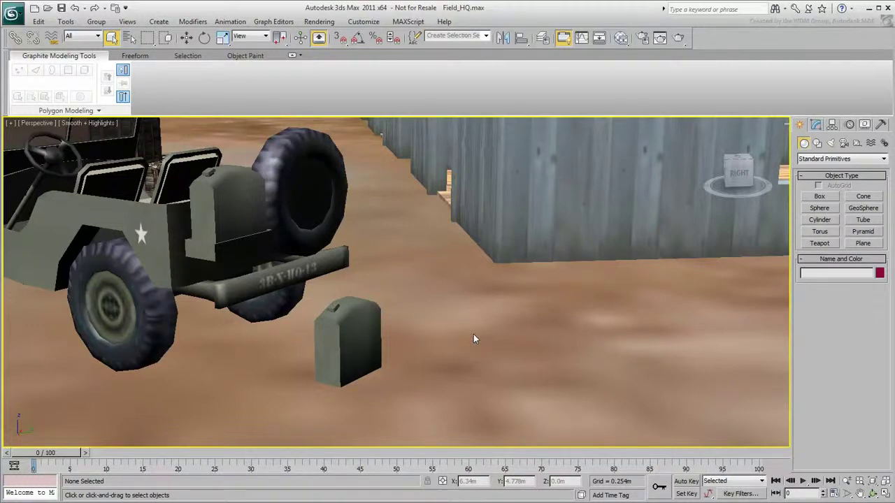
Step: Create a box on the ground beside the jerrycan
key(b)
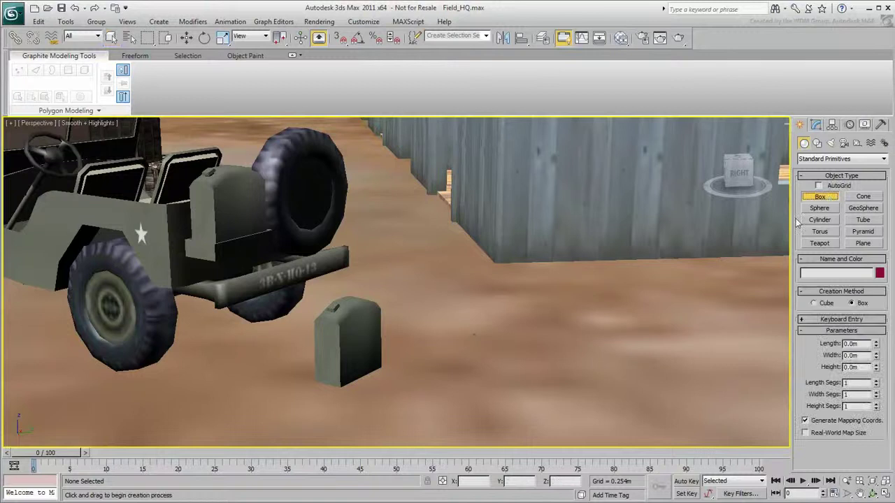
drag(479, 329, 593, 342)
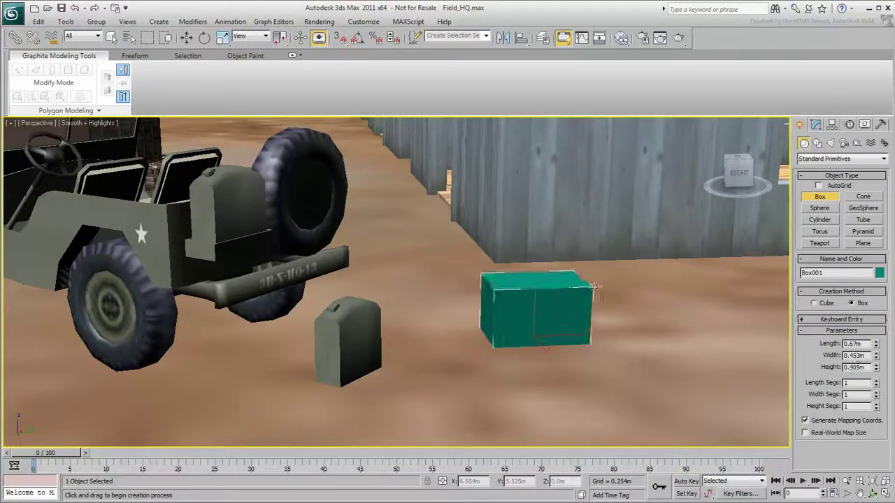
click(590, 261)
click(815, 125)
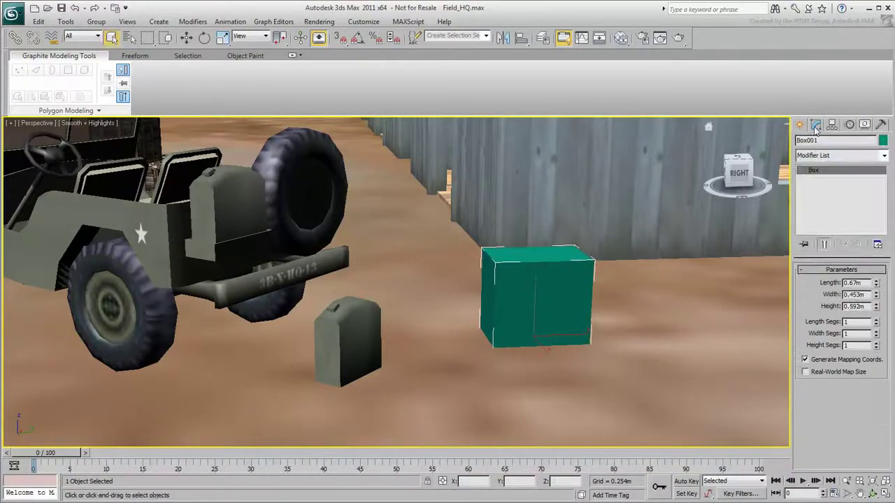
Step: Set the box to 0.44m length, 0.19m width and 0.4m height
double_click(854, 282)
text(0.44)
key(Return)
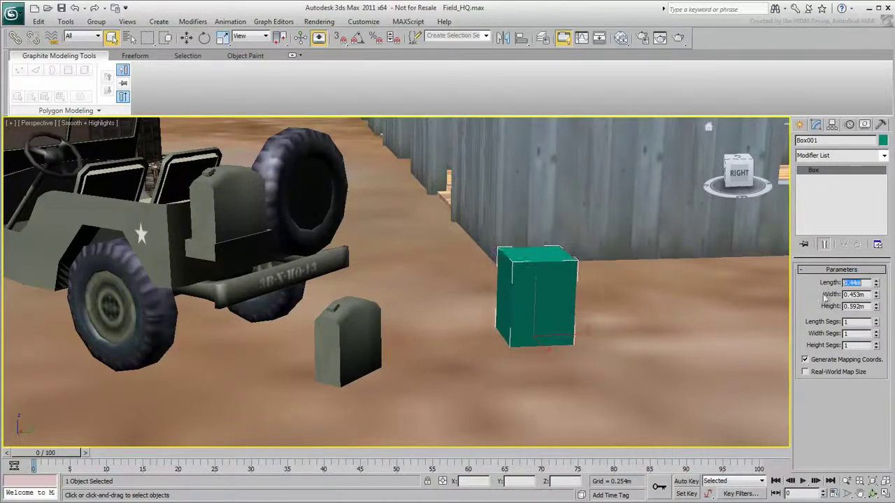
key(Tab)
text(0.39)
key(Return)
key(Tab)
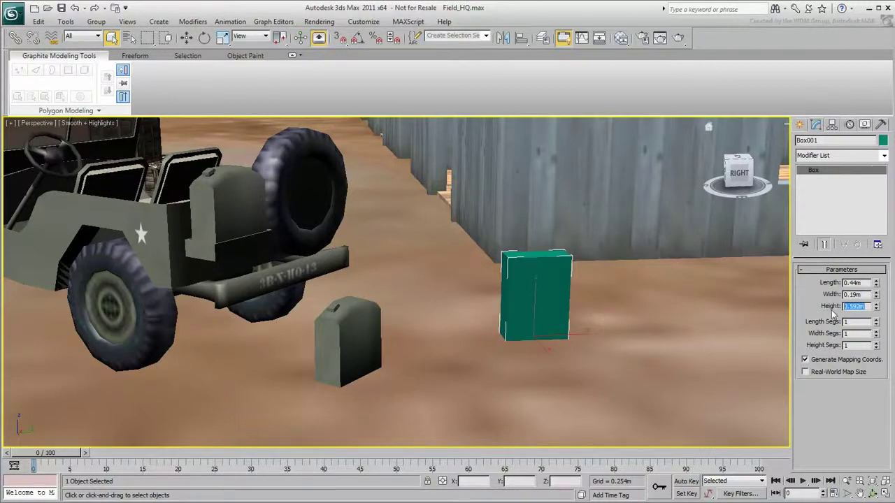
text(0.4)
key(Return)
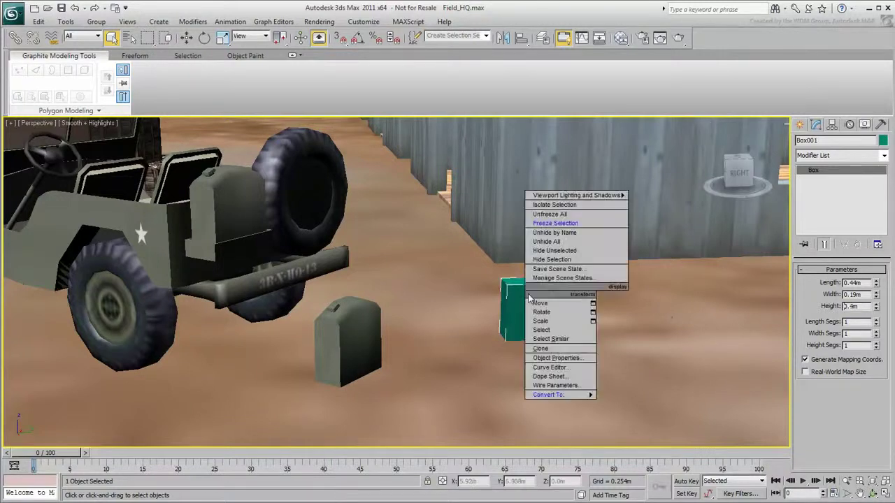
Step: Convert Box001 to an Editable Poly
right_click(532, 295)
mouse_move(567, 399)
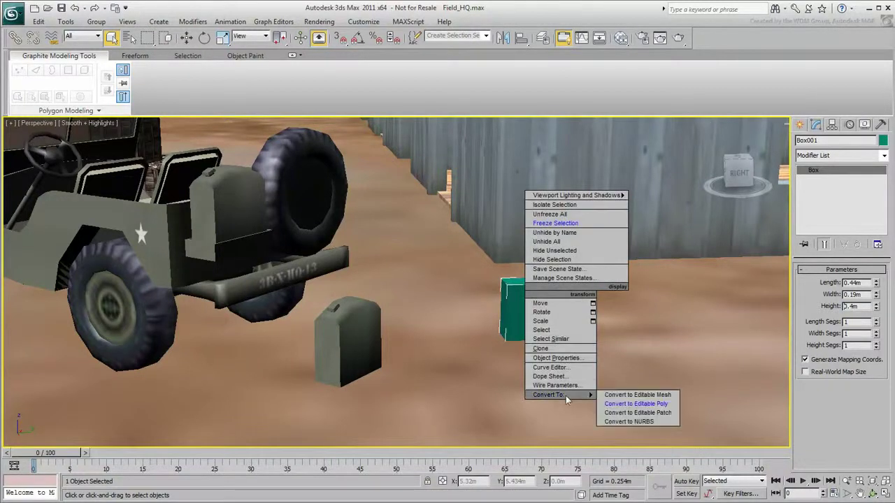
click(636, 404)
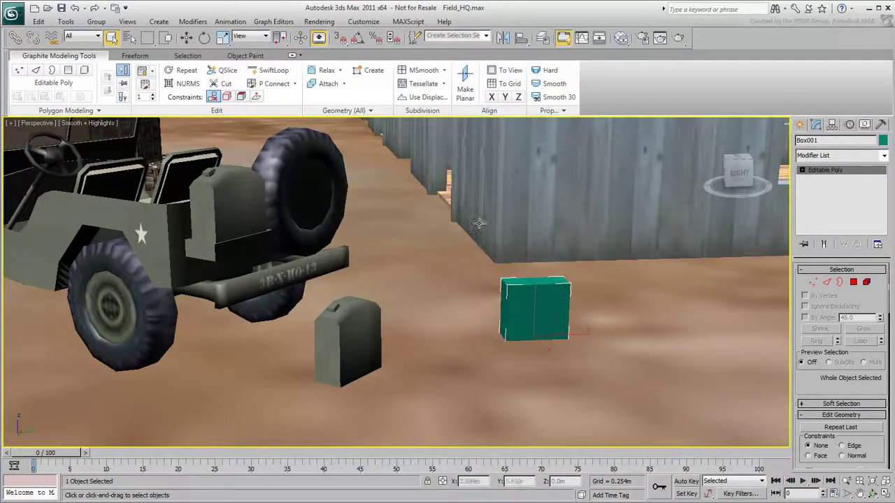
Step: Collapse the ribbon, widen the command panel to two columns, show edged faces and frame the box
click(294, 56)
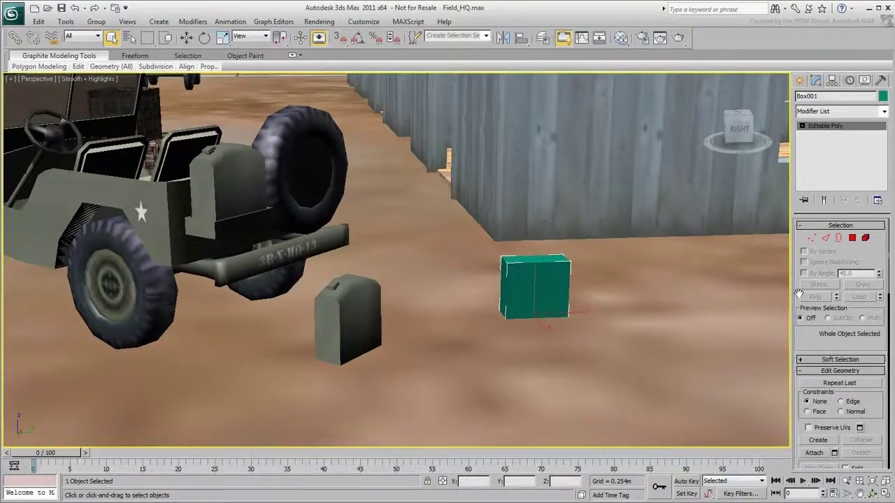
drag(792, 295, 757, 299)
key(F4)
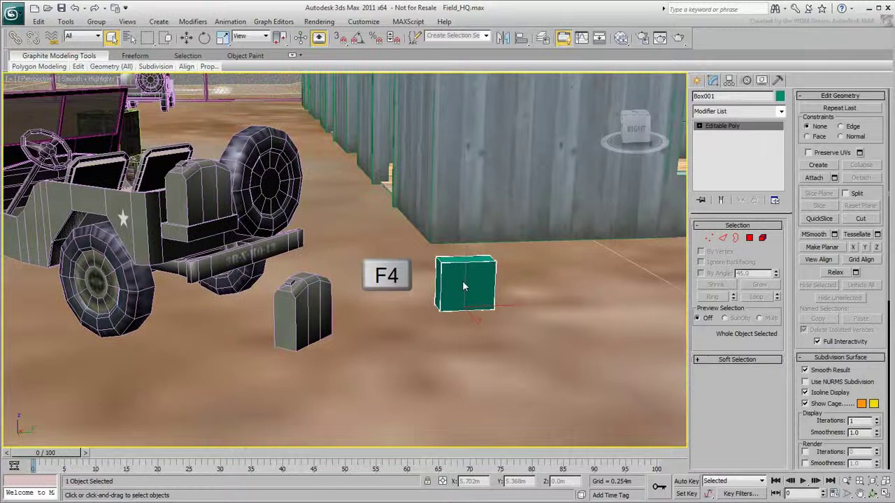
key(z)
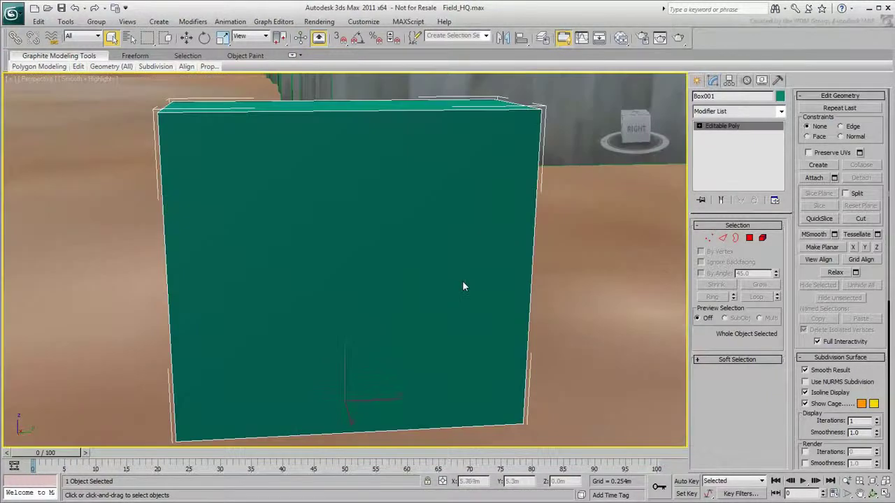
scroll(462, 280, down, 5)
alt+middle_drag(464, 286, 495, 289)
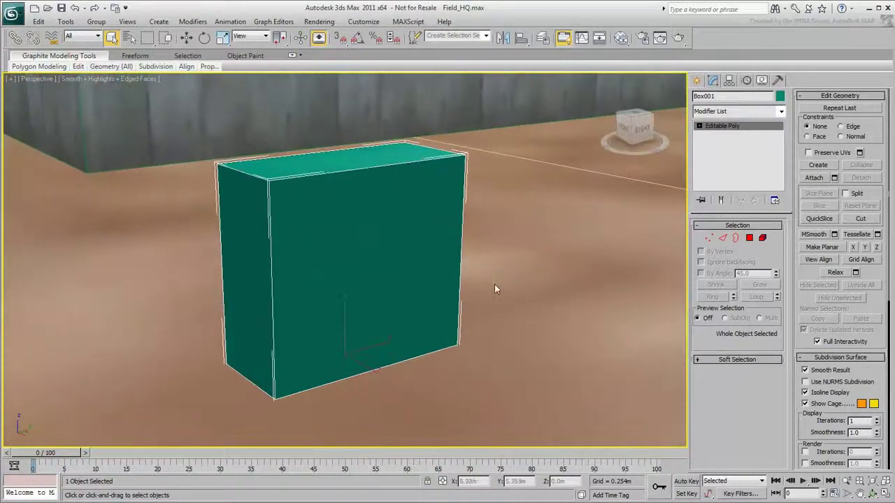
Step: Add a vertical edge loop through the box's middle using Ring and Connect
click(723, 239)
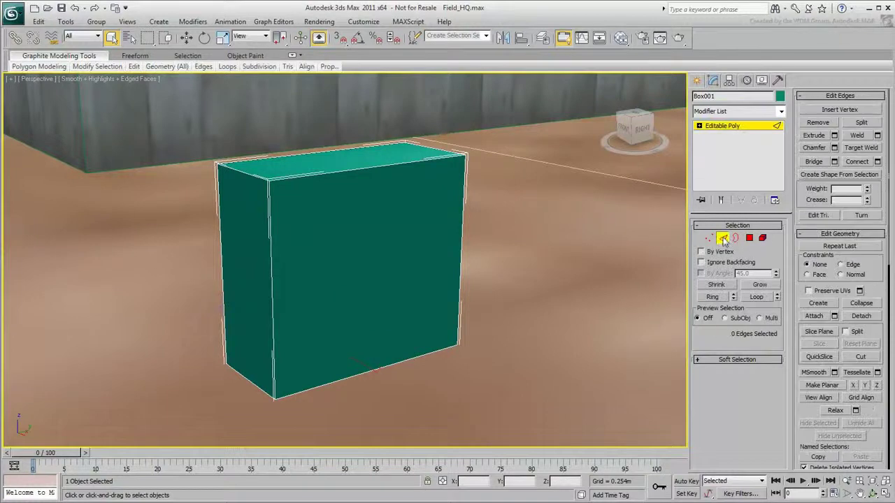
click(338, 172)
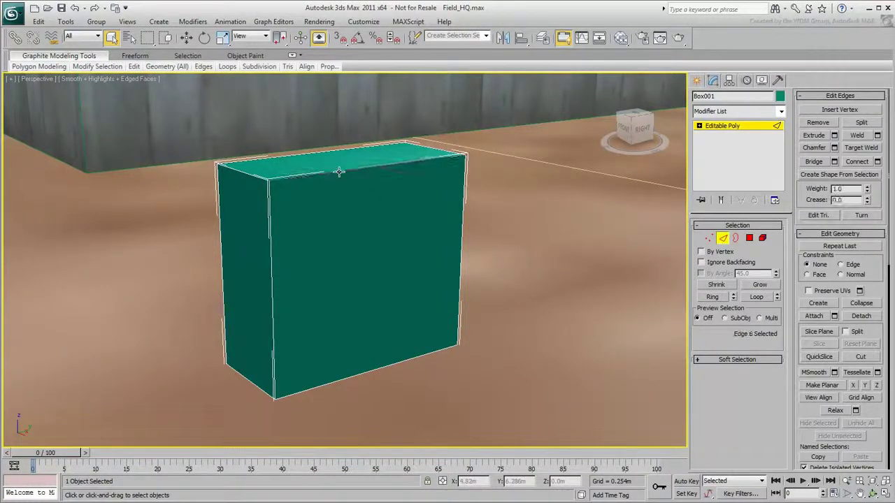
click(709, 298)
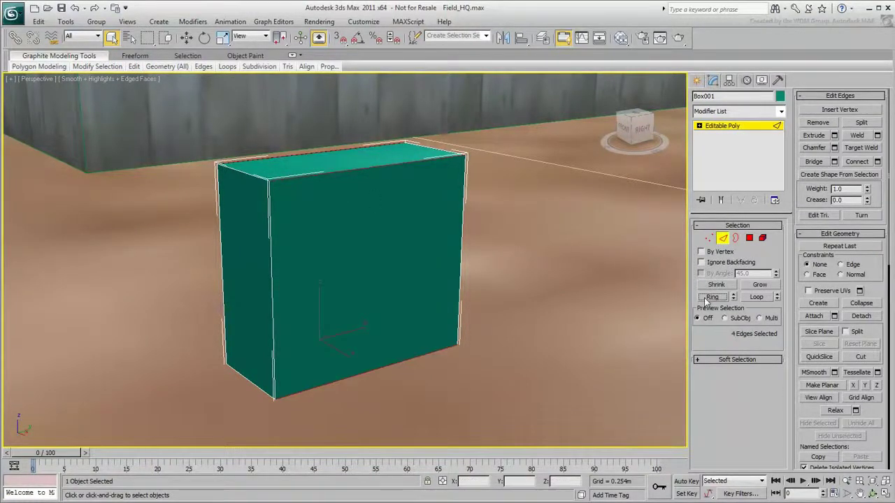
click(857, 161)
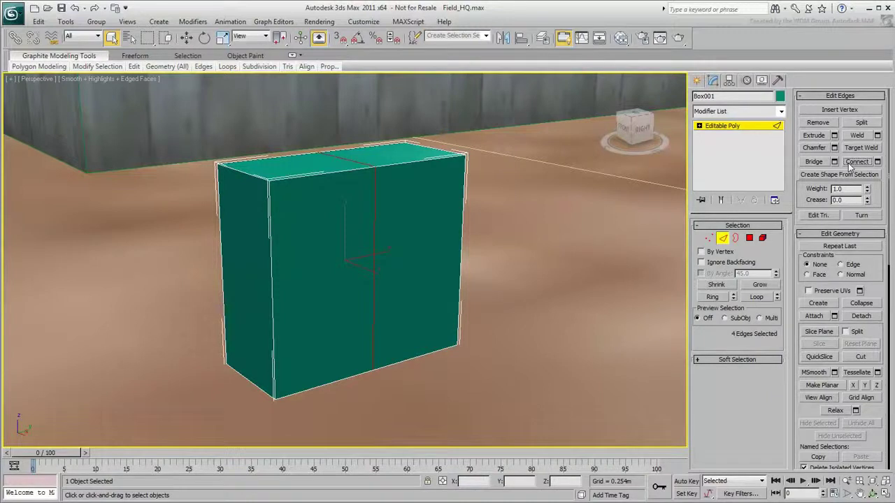
Step: Raise the top middle edge into a ridge and shift the loop sideways off centre
click(186, 38)
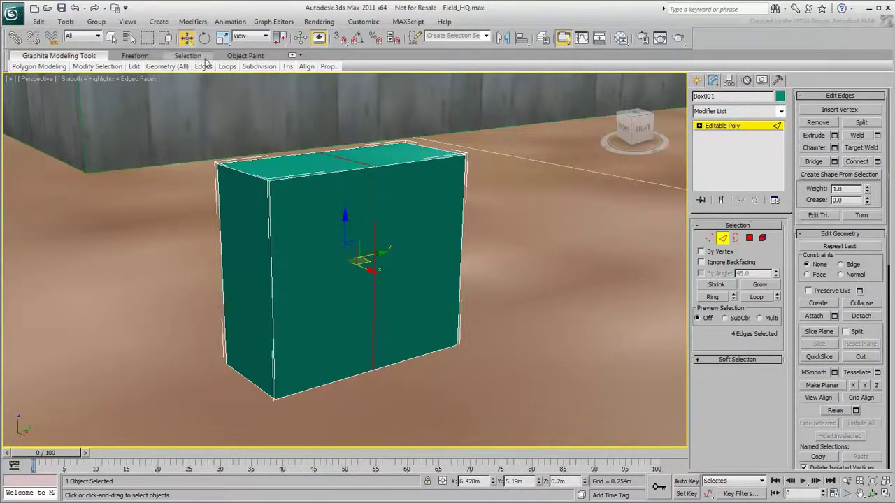
click(334, 154)
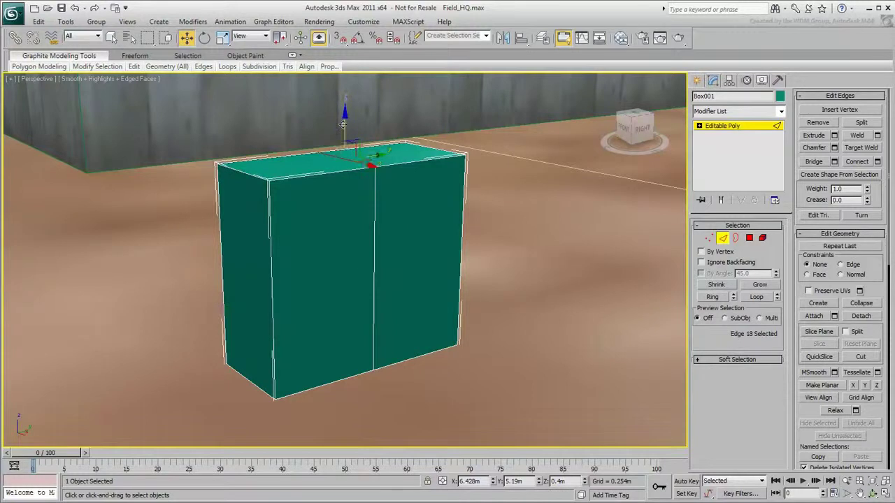
drag(343, 124, 342, 99)
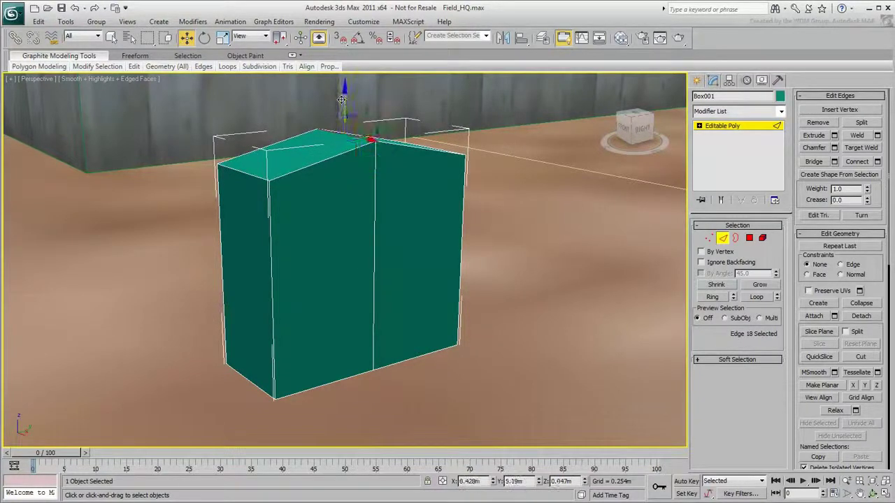
click(757, 297)
alt+middle_drag(549, 327, 388, 251)
drag(400, 248, 439, 249)
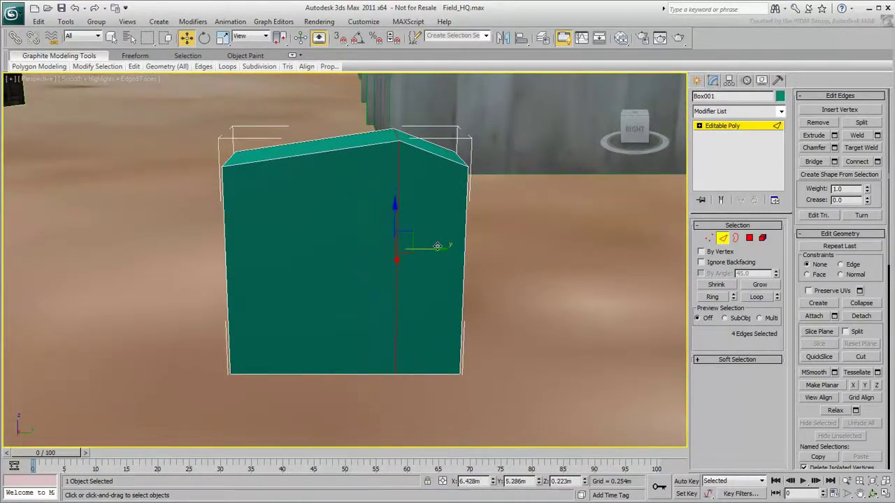
Step: Select the box's four outer corner edges running front to back
click(514, 262)
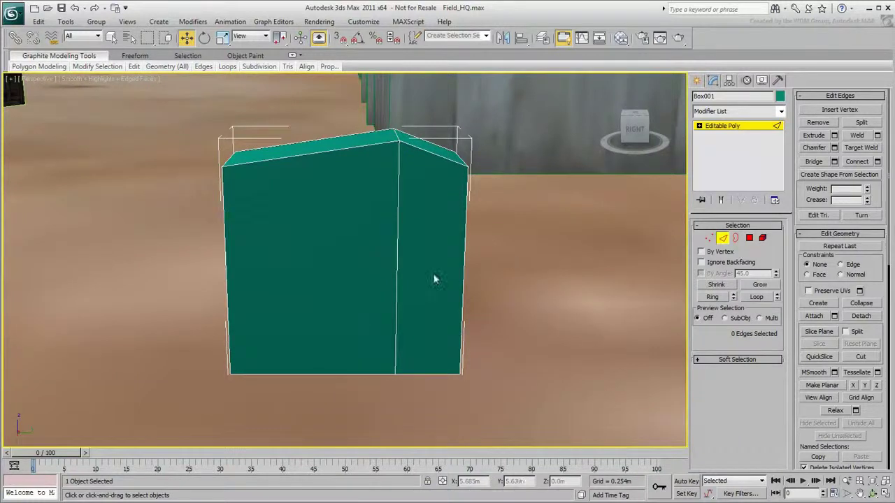
alt+middle_drag(433, 275, 373, 296)
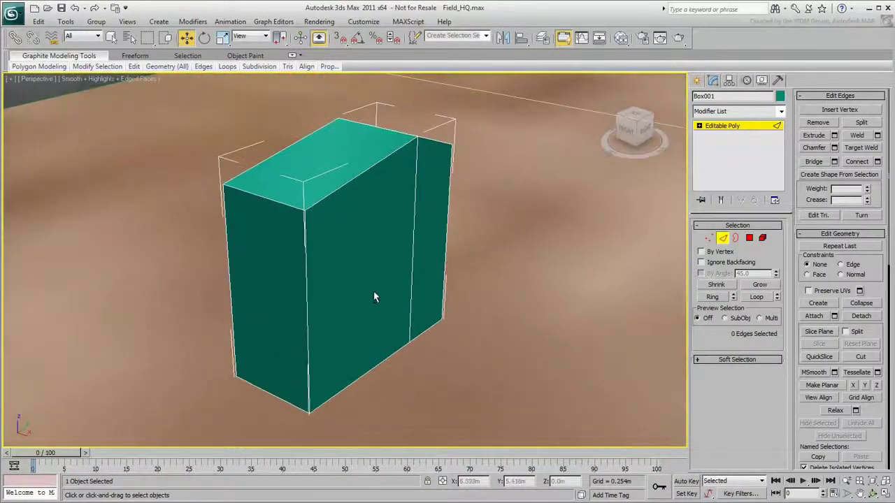
click(285, 204)
ctrl+click(282, 400)
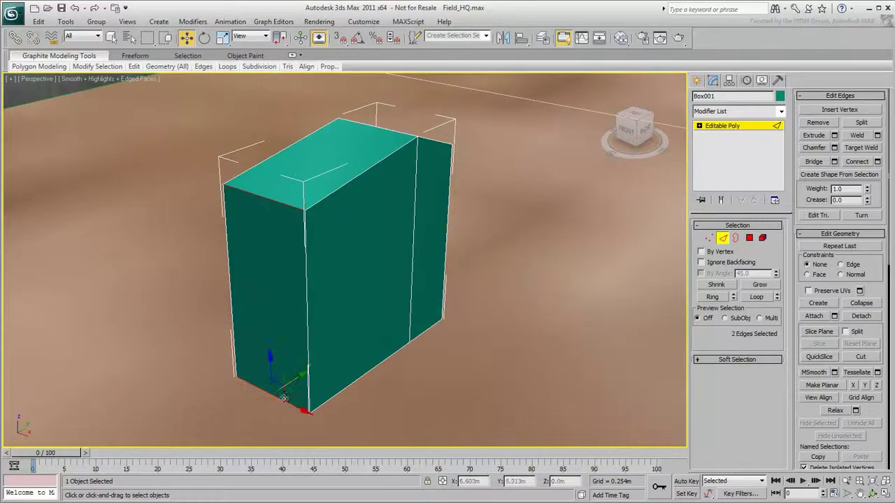
alt+middle_drag(597, 273, 454, 241)
ctrl+click(416, 210)
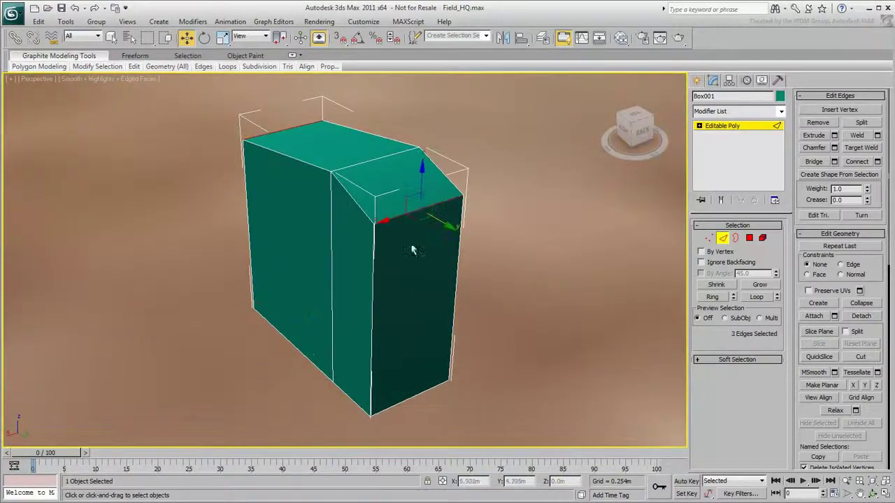
ctrl+click(417, 397)
ctrl+click(417, 397)
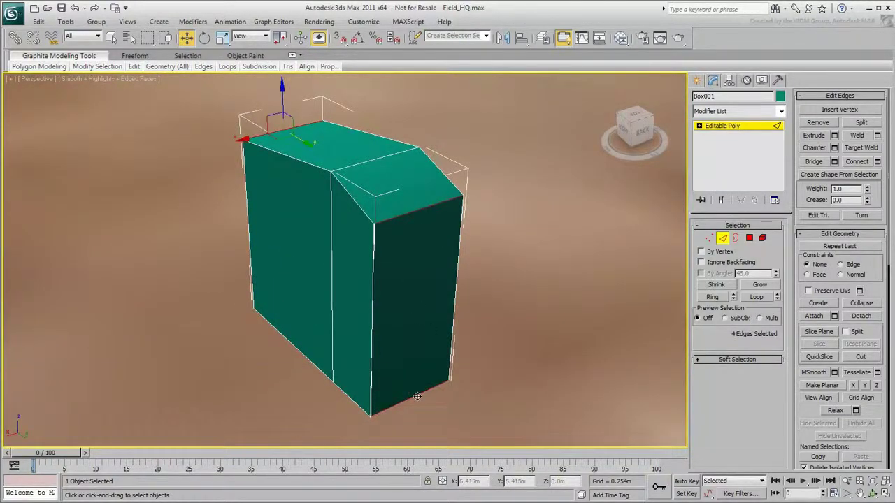
Step: Chamfer the four selected corner edges
click(822, 149)
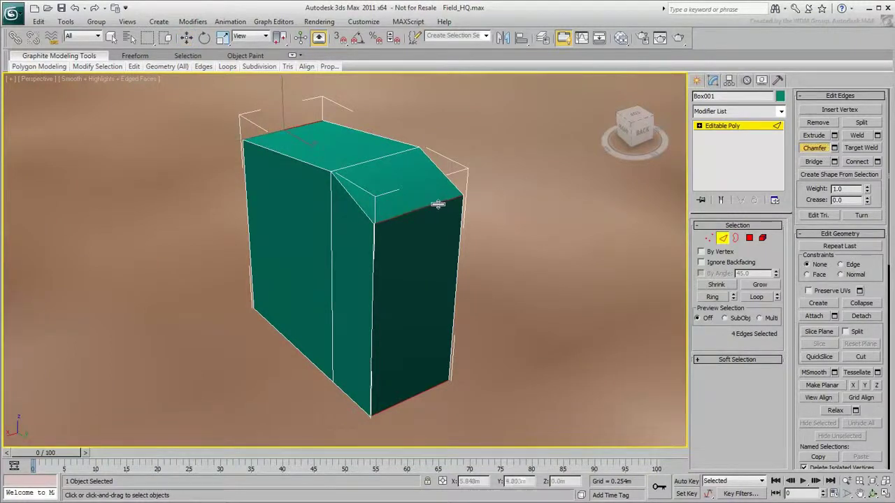
drag(437, 203, 440, 203)
alt+middle_drag(487, 267, 550, 246)
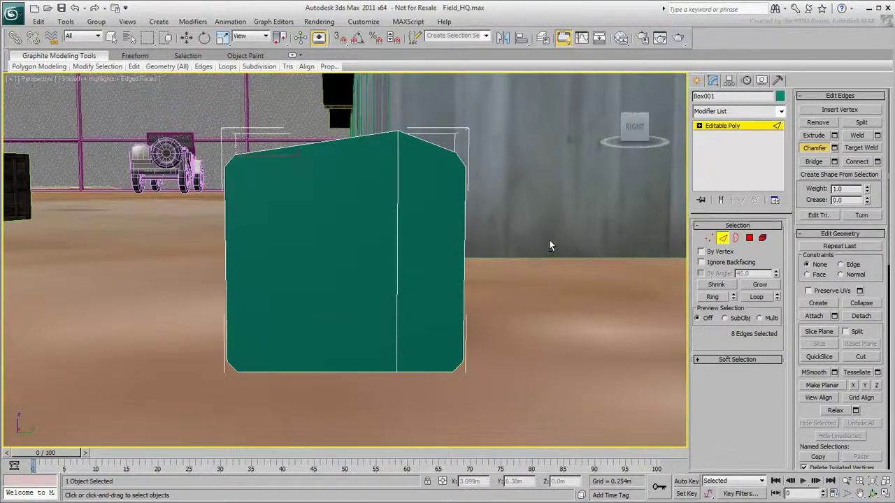
alt+middle_drag(550, 246, 567, 262)
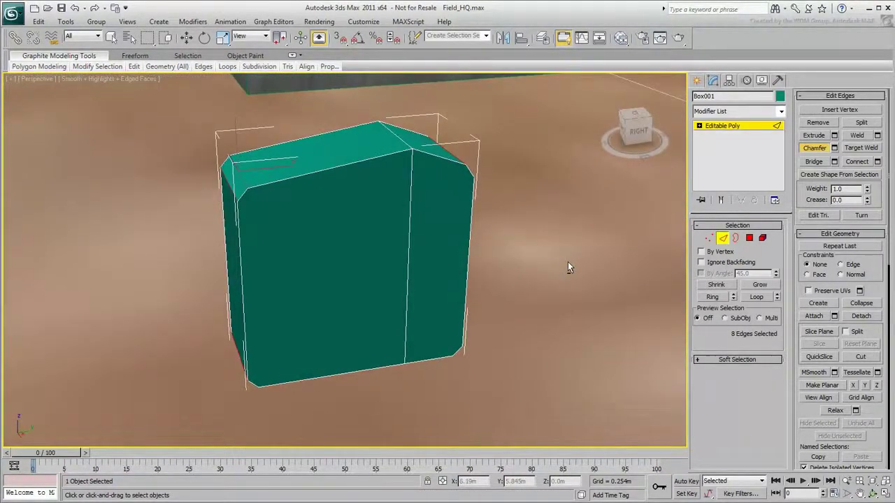
Step: Cut edges across the side just below the top bevel and above the bottom bevel
click(708, 238)
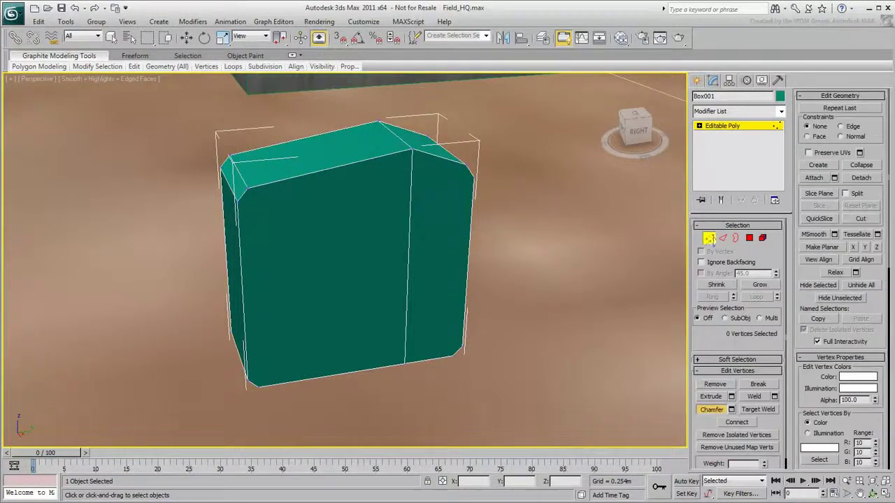
click(862, 220)
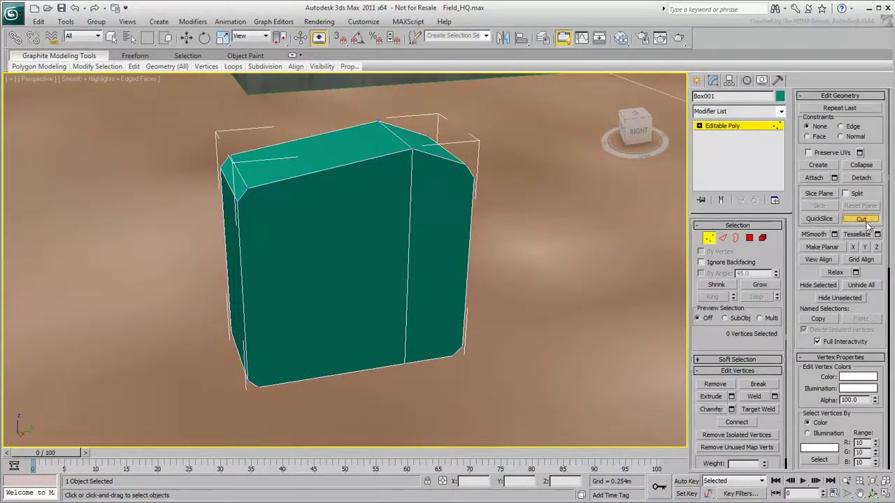
click(237, 201)
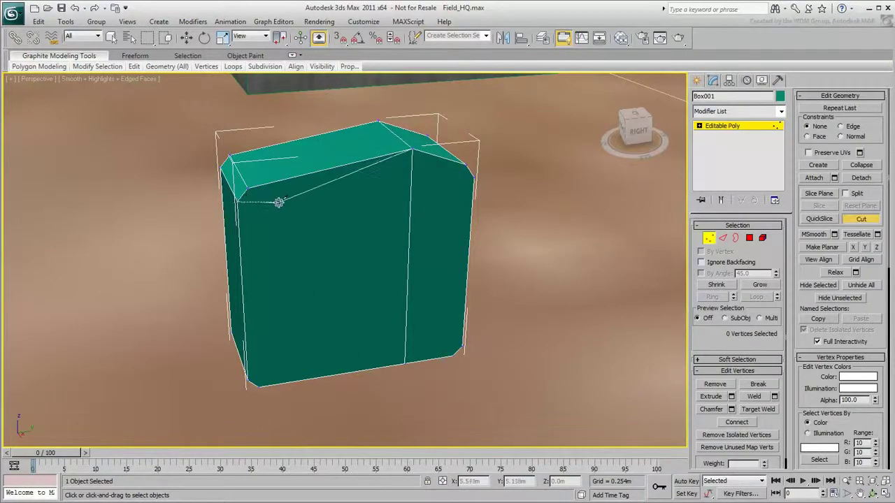
click(474, 178)
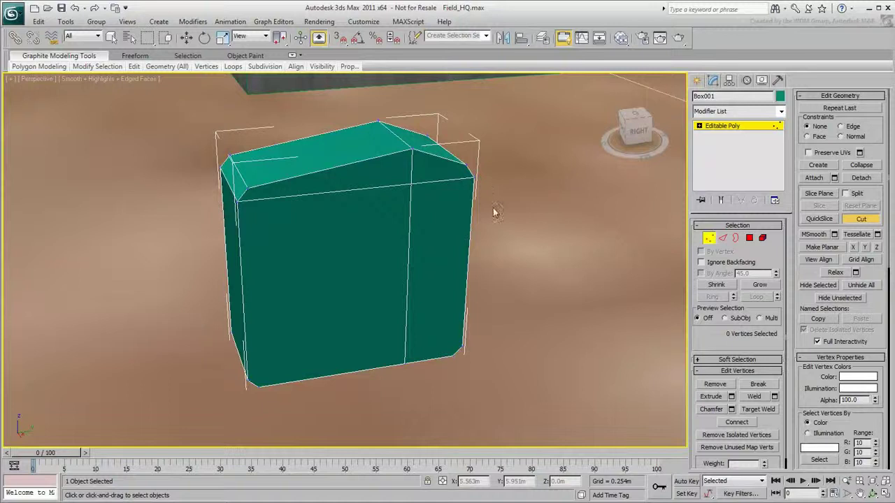
click(463, 344)
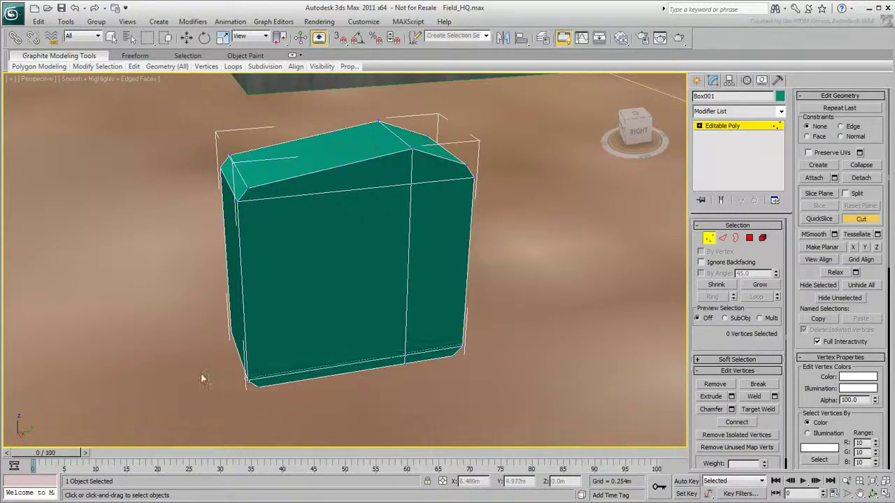
alt+middle_drag(151, 362, 334, 338)
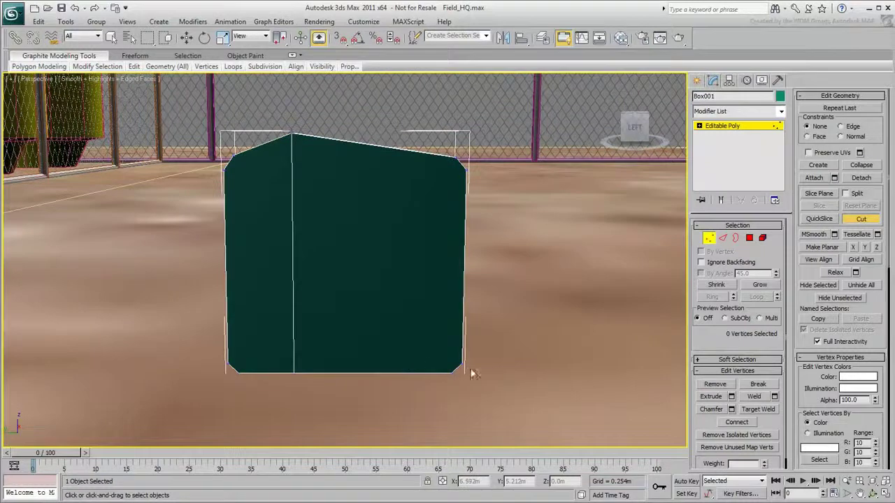
click(230, 364)
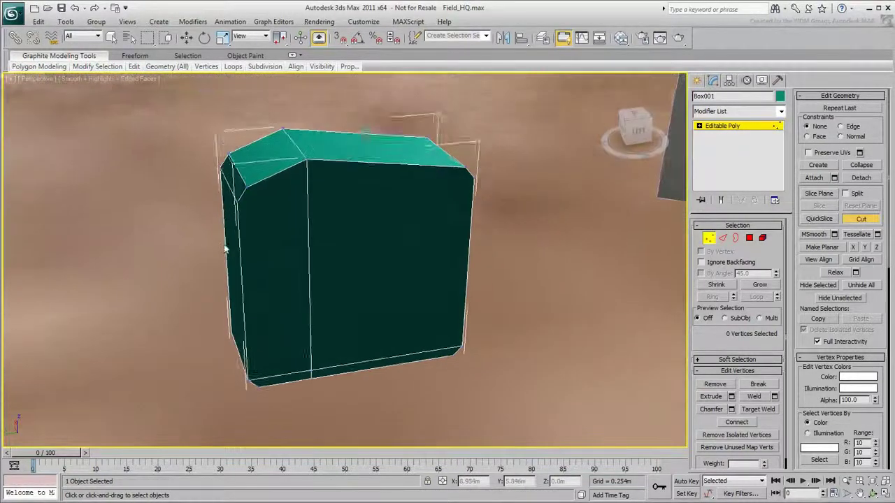
Step: Cut another edge across the front top, then turn Cut off
alt+middle_drag(218, 252, 210, 231)
click(237, 207)
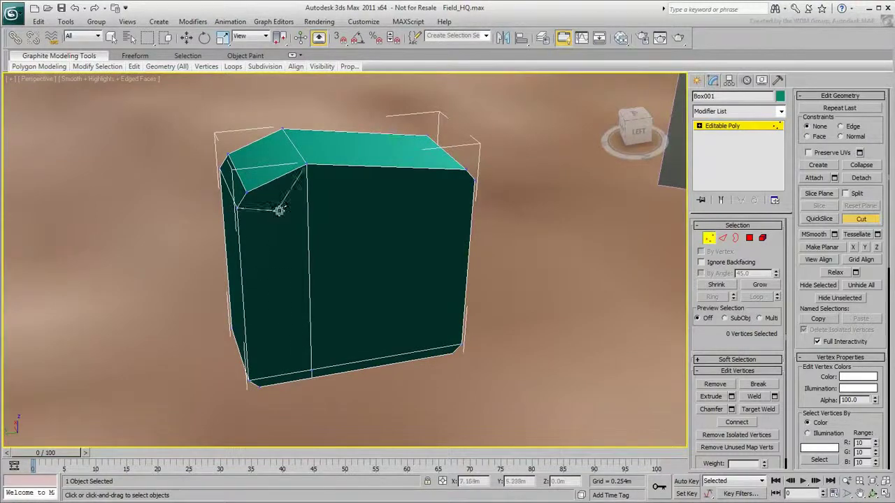
click(474, 181)
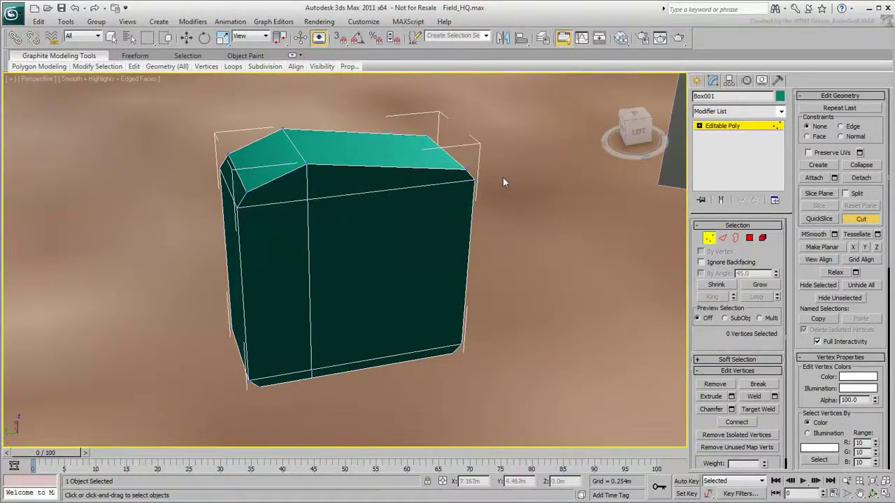
alt+middle_drag(519, 177, 317, 170)
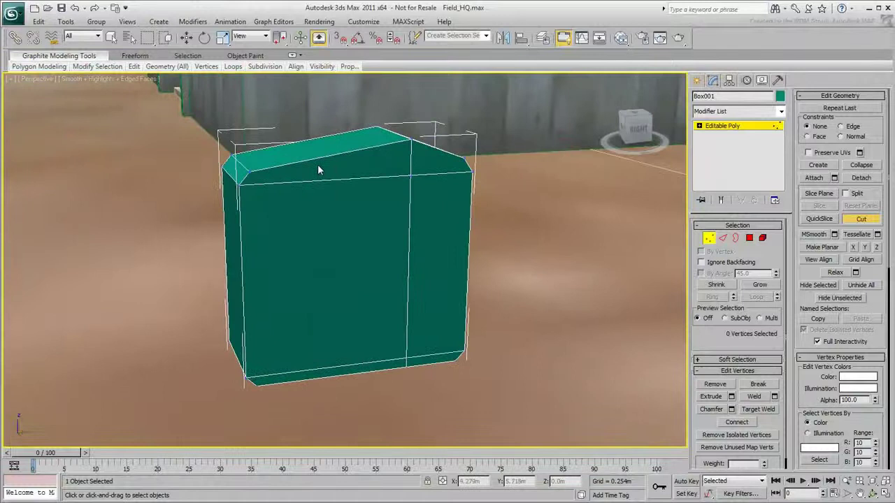
click(865, 221)
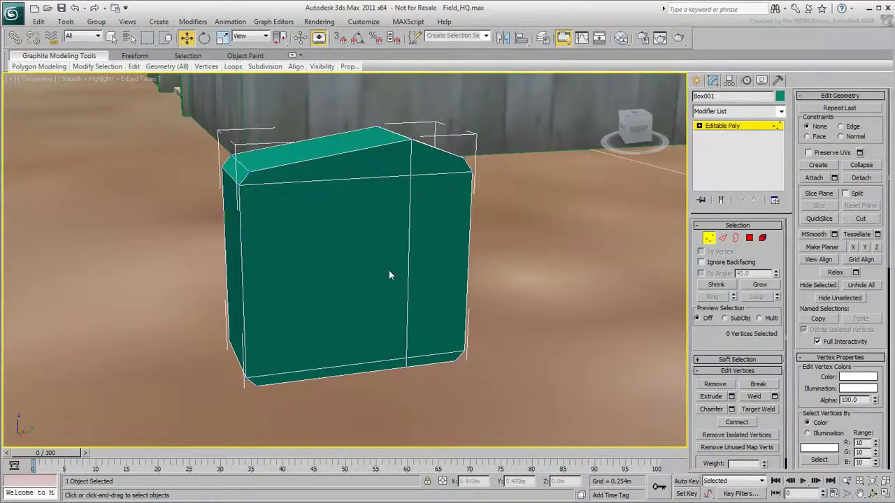
Step: Connect a new edge loop over the top and down the sides, then select the front top polygon
alt+middle_drag(390, 274, 421, 294)
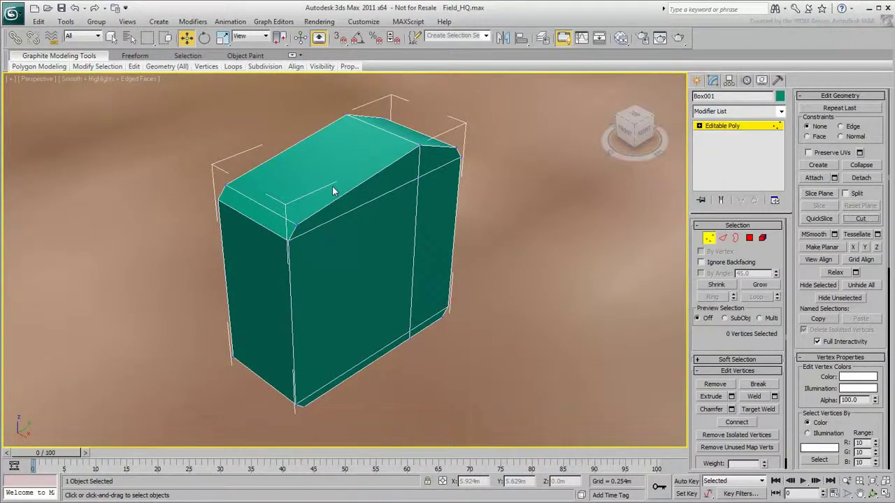
click(722, 238)
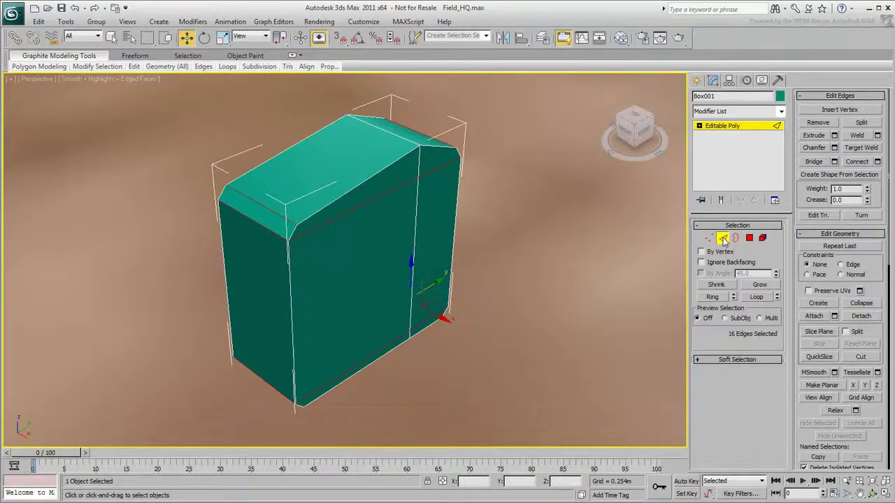
click(342, 200)
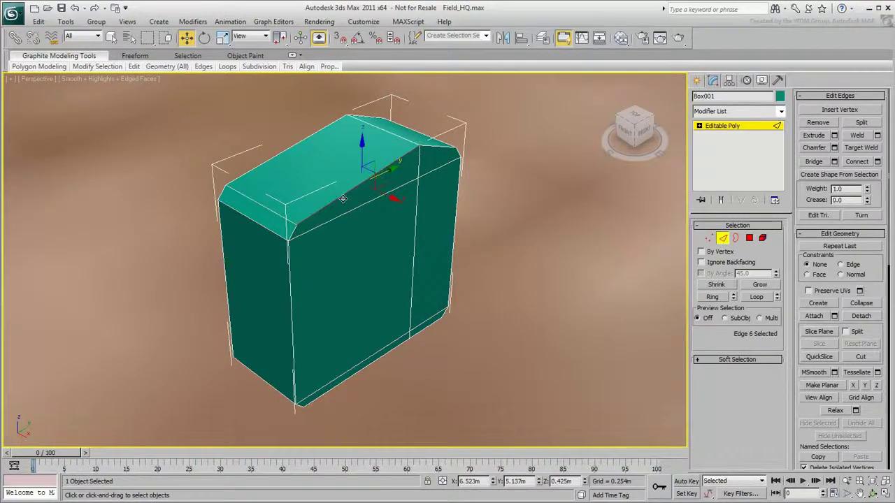
click(712, 297)
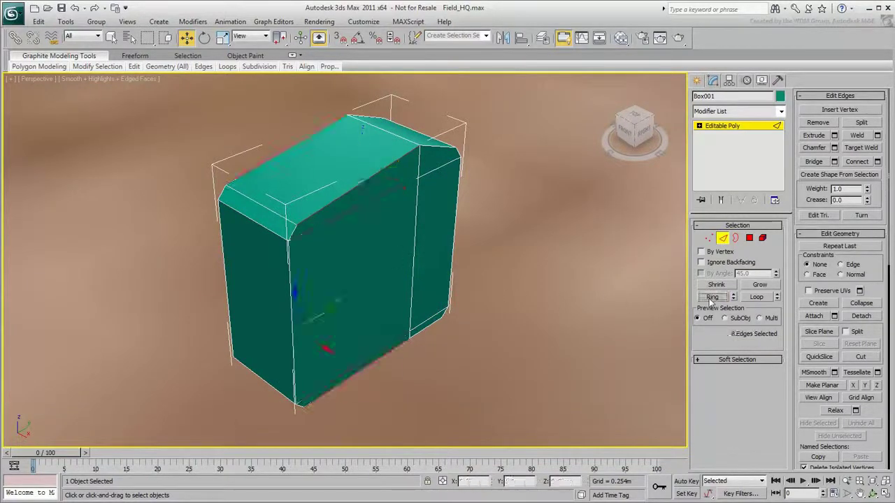
click(864, 163)
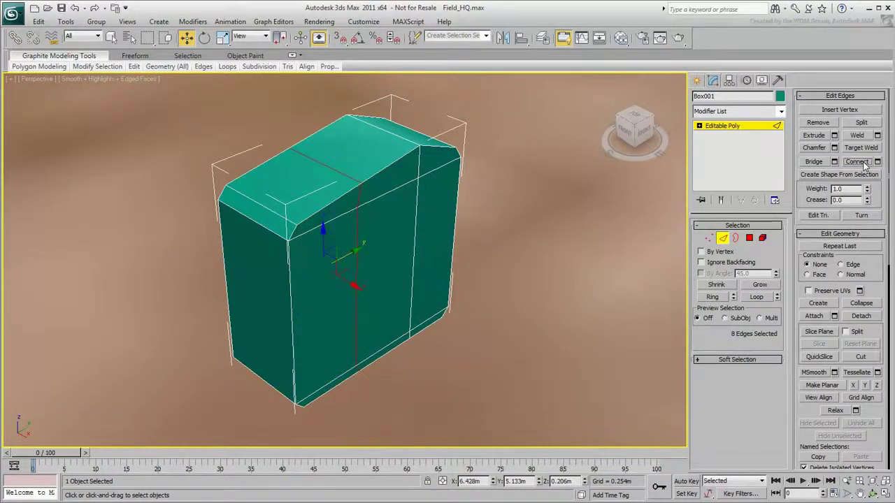
click(751, 239)
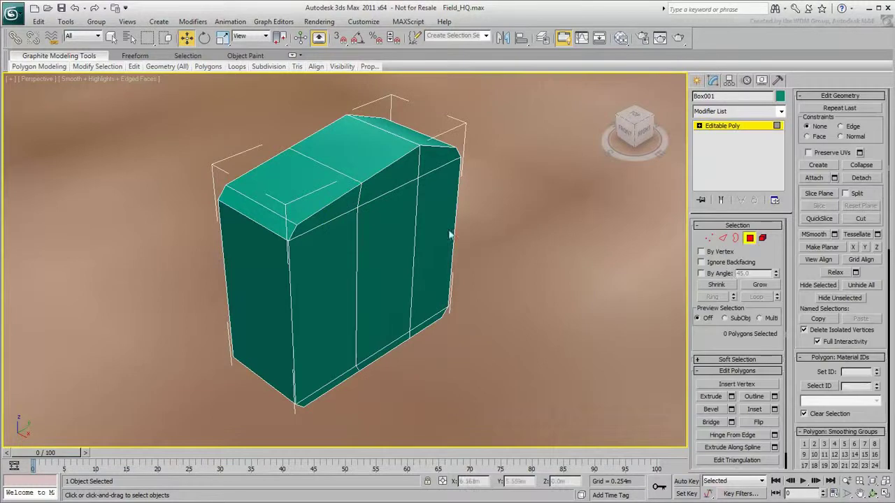
click(308, 200)
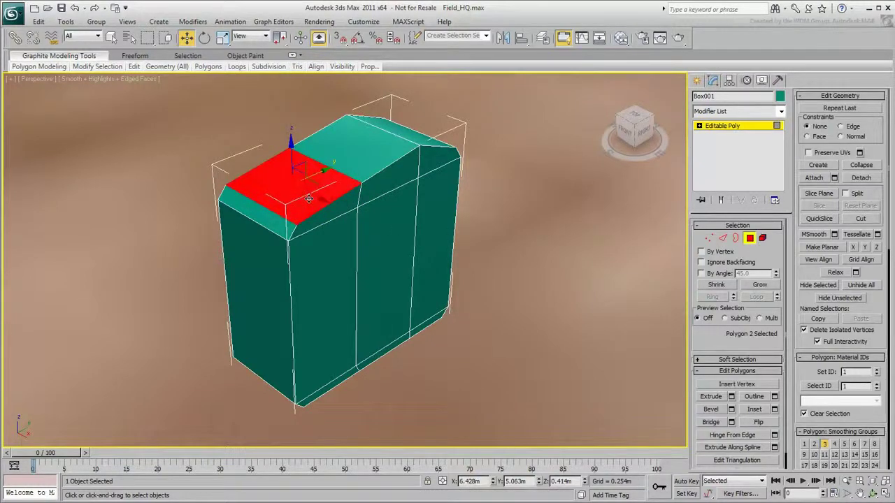
Step: Inset the front top polygon and scale the inset face to 77% along X
click(767, 410)
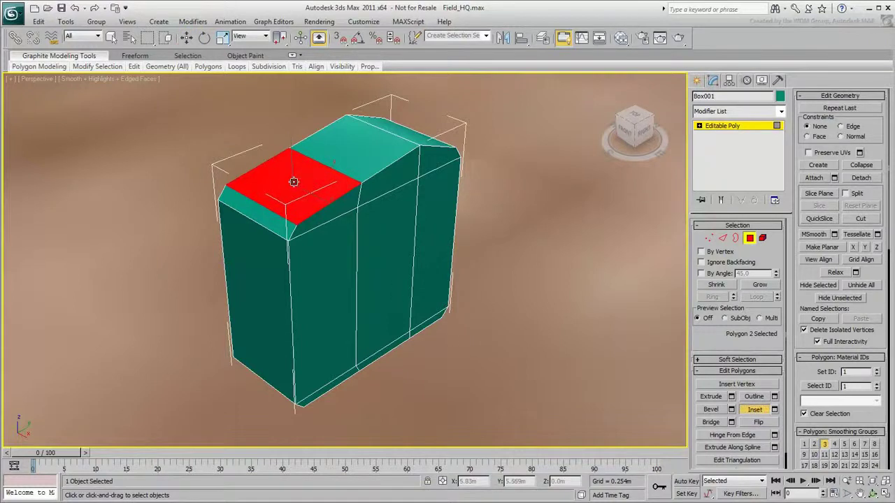
drag(293, 180, 296, 188)
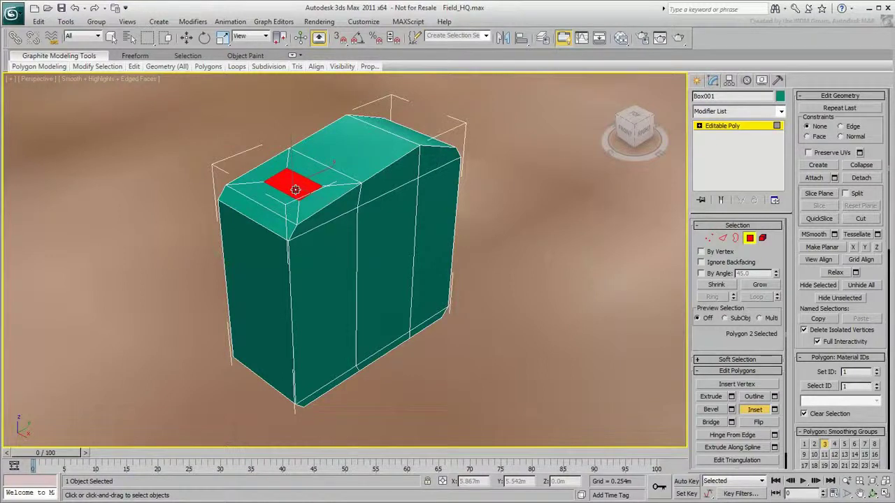
key(w)
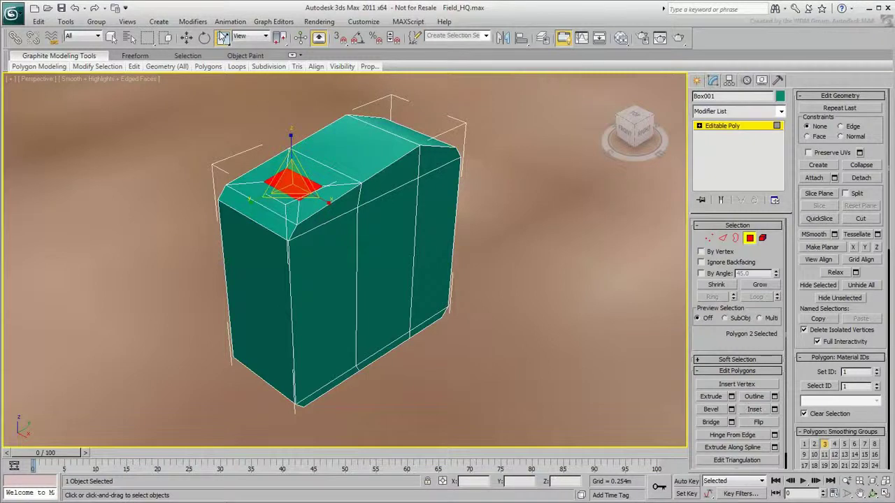
drag(327, 199, 318, 183)
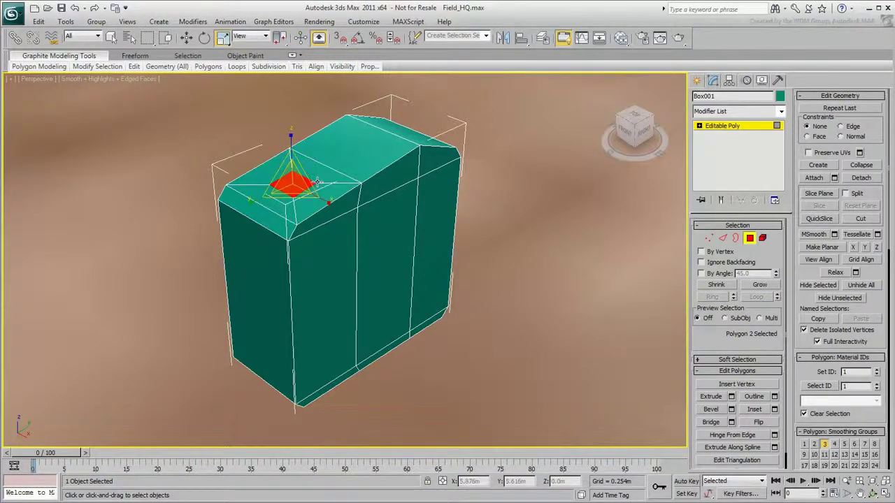
scroll(318, 184, up, 8)
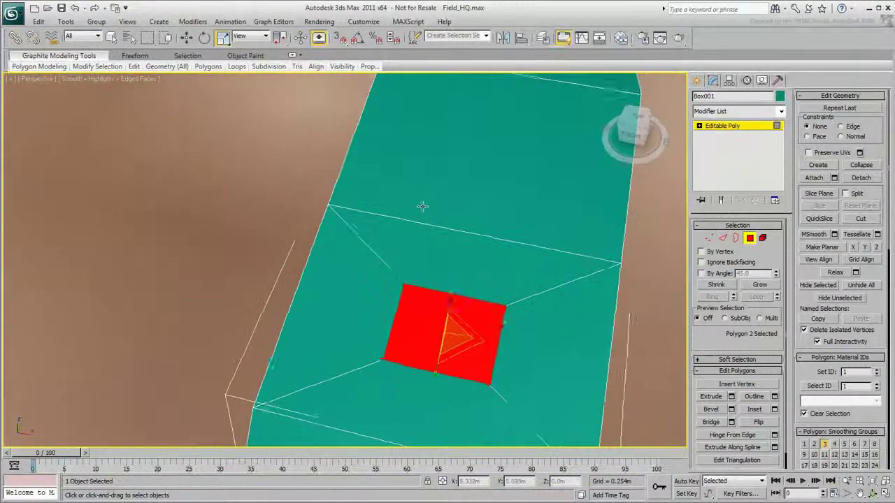
alt+middle_drag(422, 206, 487, 247)
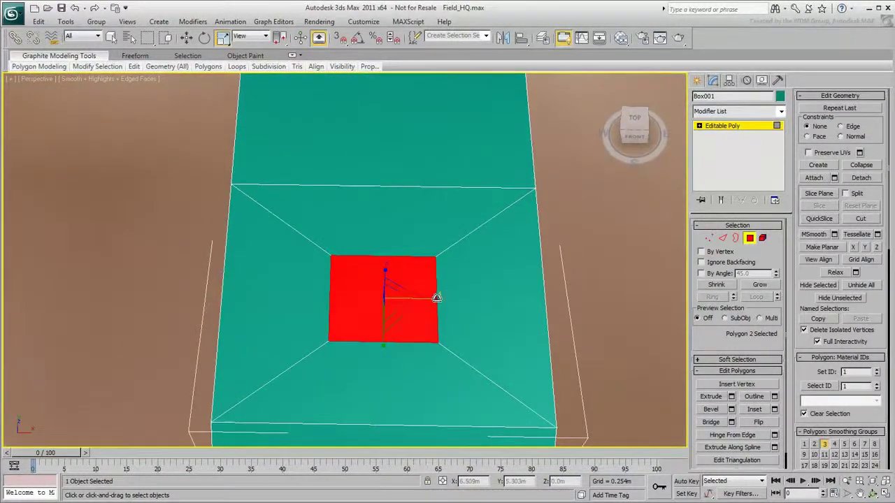
alt+middle_drag(432, 297, 465, 297)
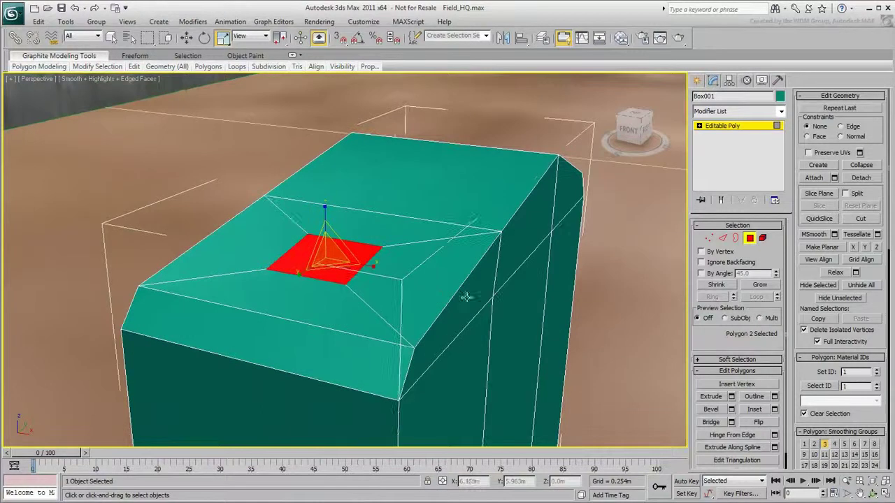
Step: Add a new edge loop across the box top through the inset face with Ring and Connect
click(723, 239)
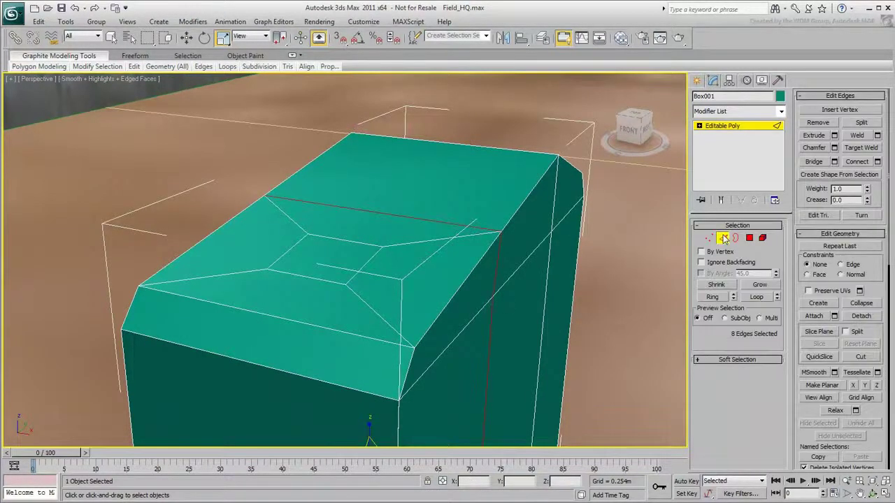
click(326, 275)
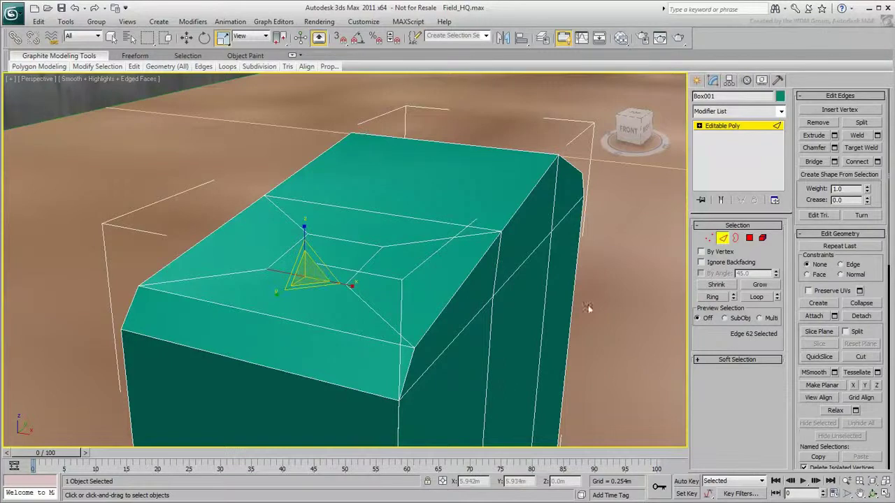
click(713, 296)
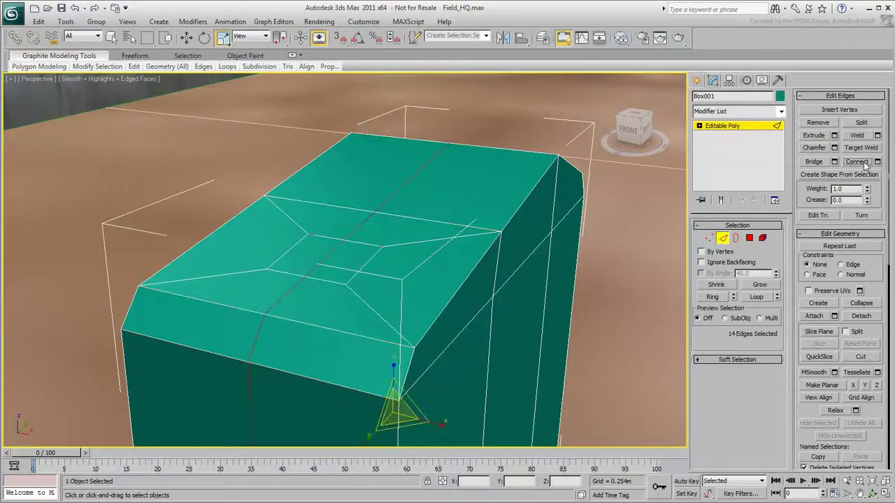
click(363, 268)
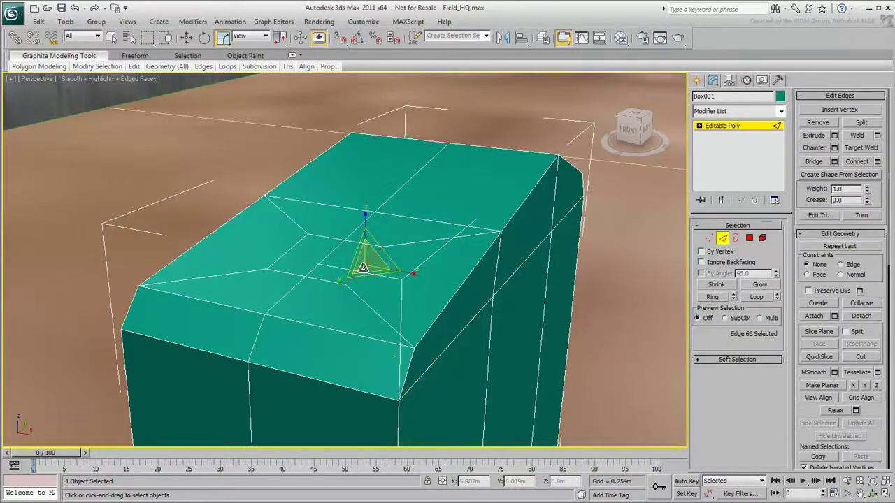
click(712, 297)
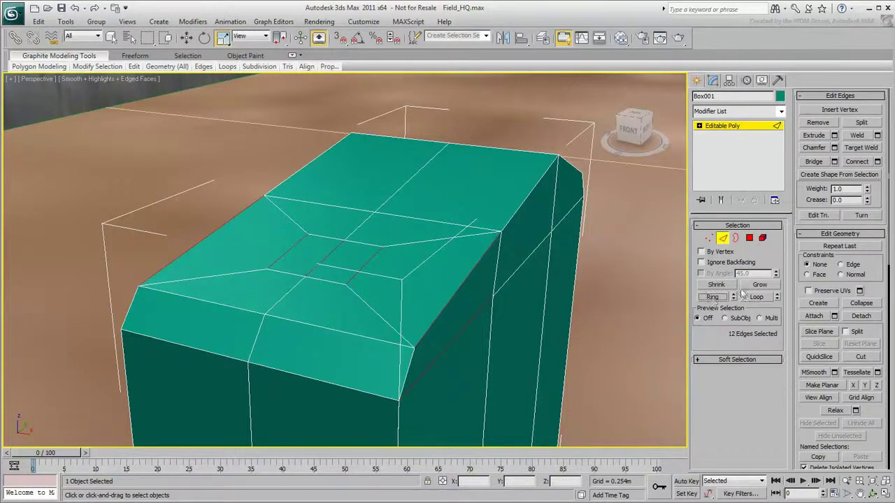
click(860, 162)
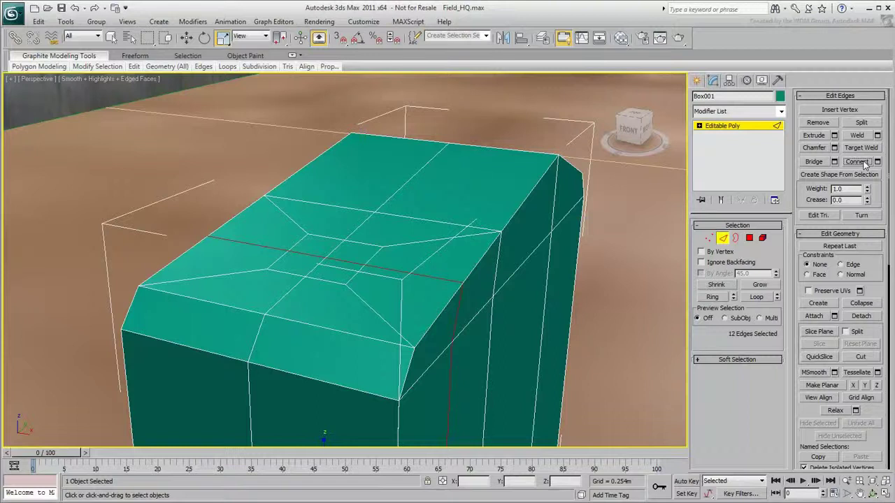
Step: Set vertex Constraints to Edge and zoom in on the top view
key(w)
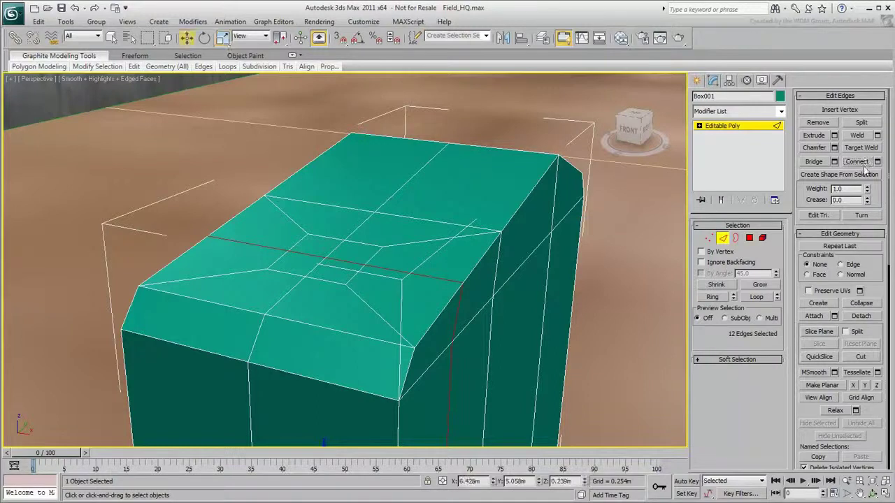
click(710, 239)
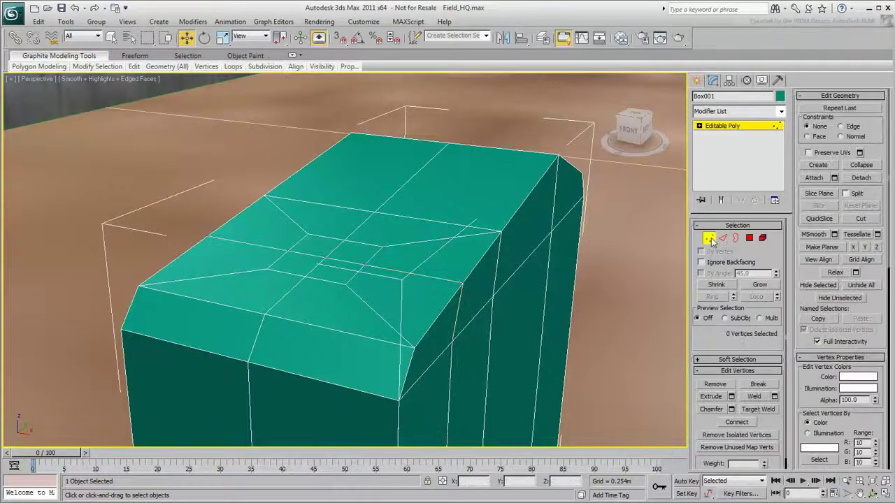
click(842, 128)
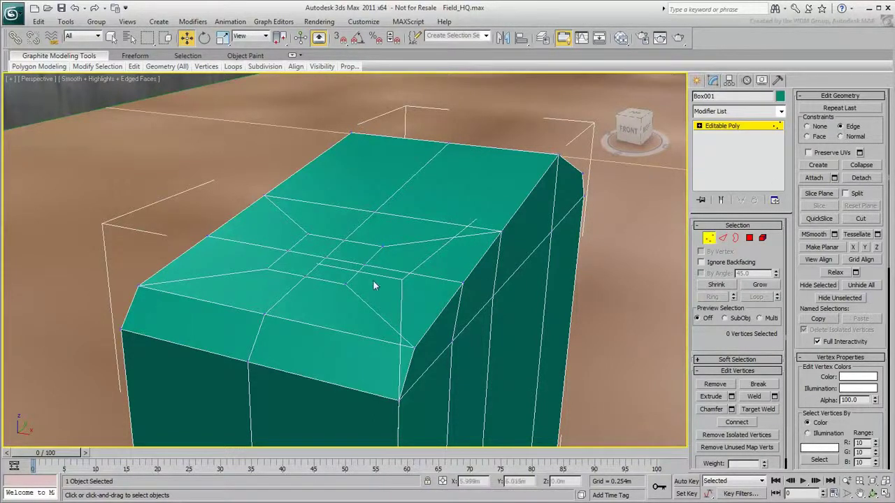
key(t)
middle_drag(401, 320, 422, 234)
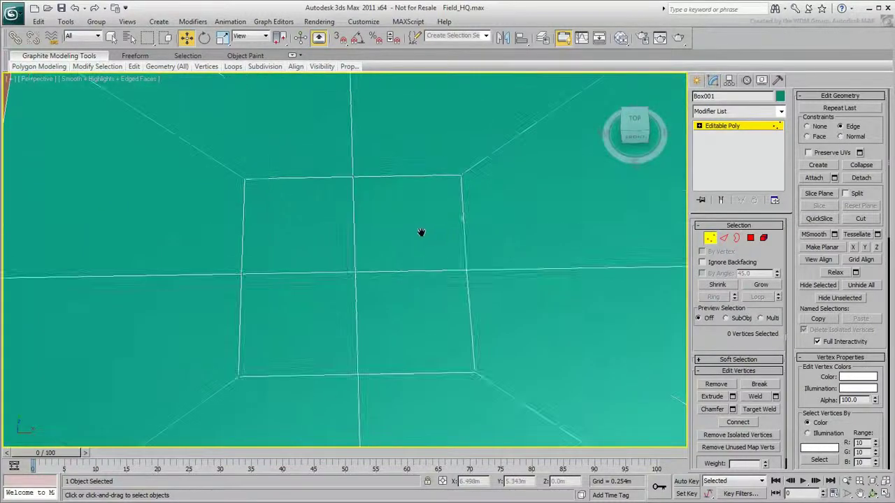
Step: Scale the four centre-patch vertices outward to round the patch, then reset Constraints to None
click(466, 270)
ctrl+click(358, 372)
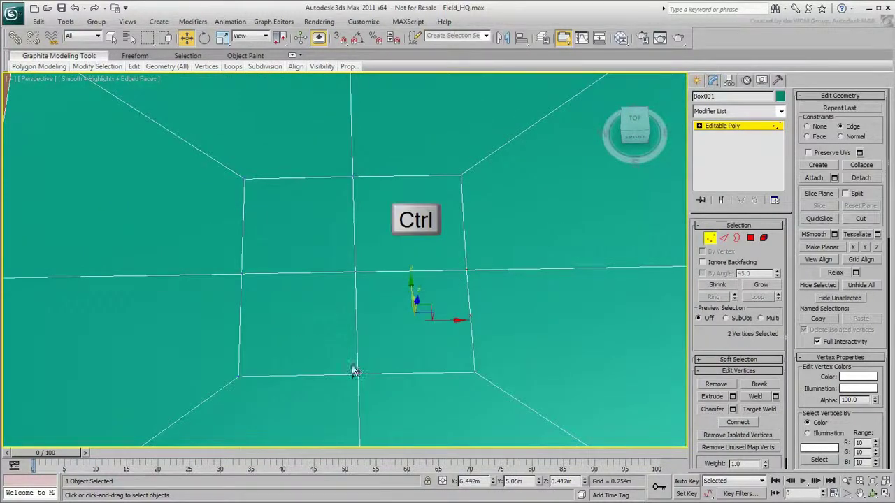
ctrl+click(254, 275)
ctrl+click(351, 180)
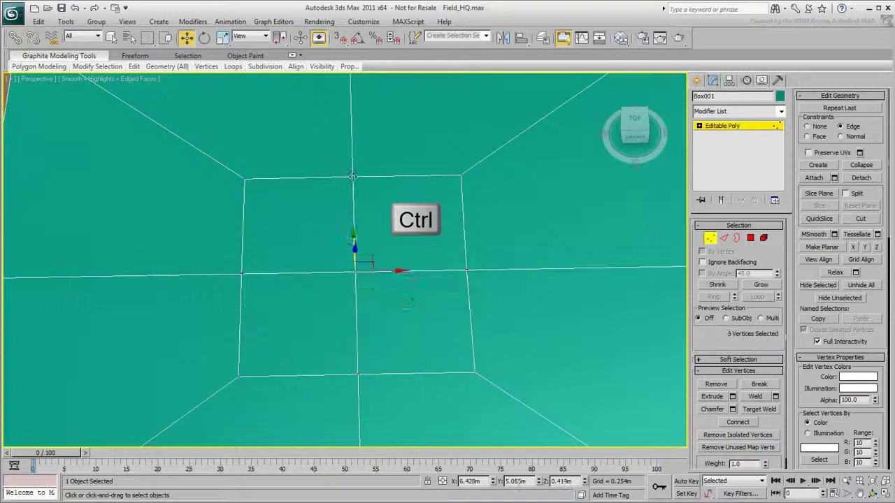
click(221, 38)
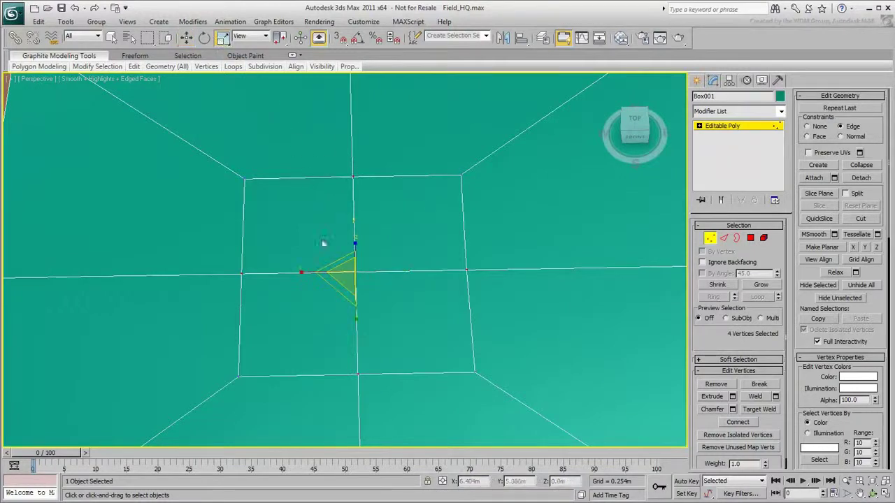
drag(333, 284, 330, 280)
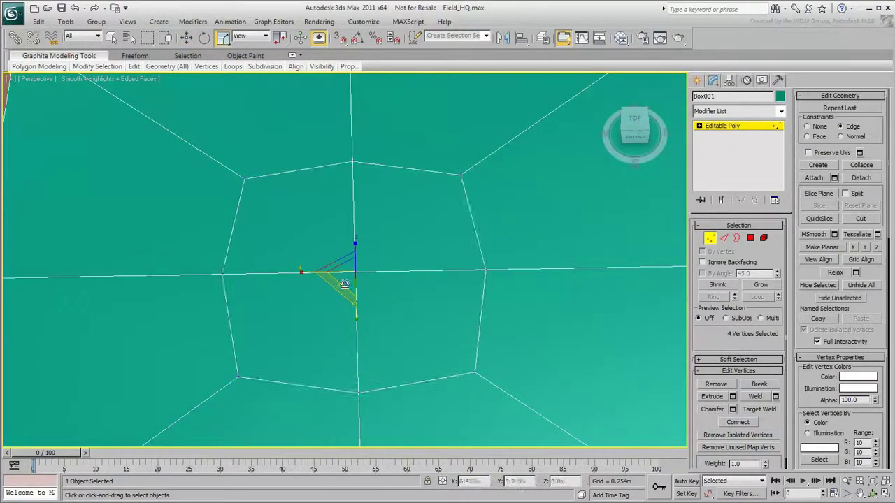
click(807, 127)
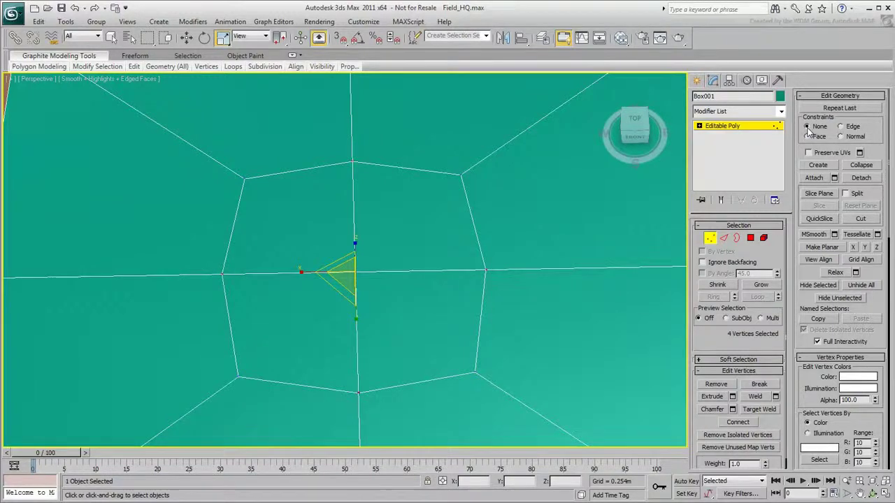
Step: Extrude the four rounded centre polygons upward into a spout neck
click(751, 240)
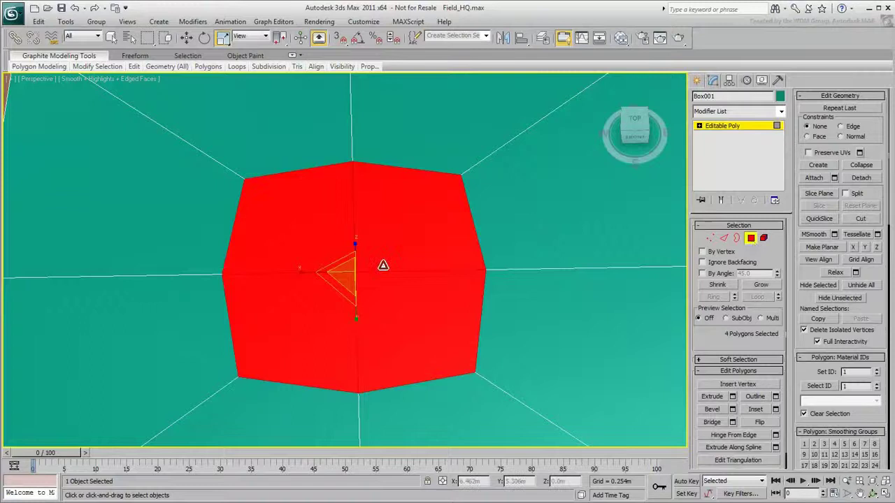
scroll(380, 264, down, 5)
alt+middle_drag(380, 265, 443, 250)
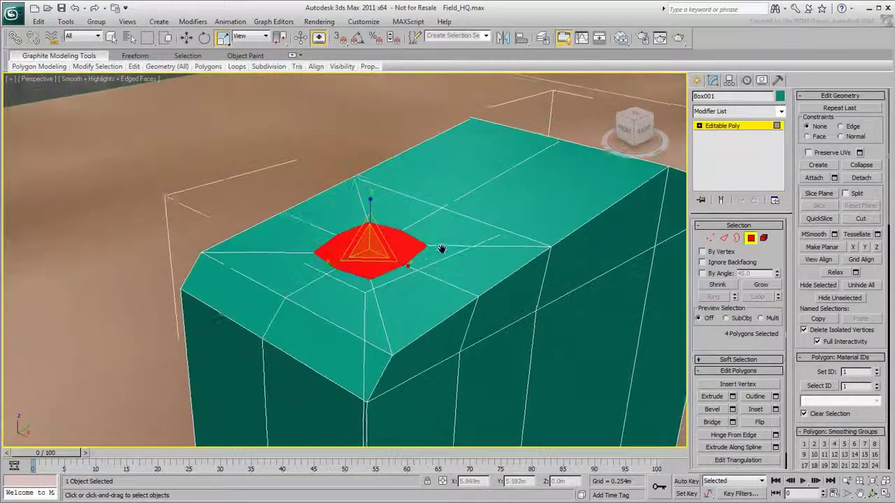
scroll(443, 250, up, 2)
click(715, 397)
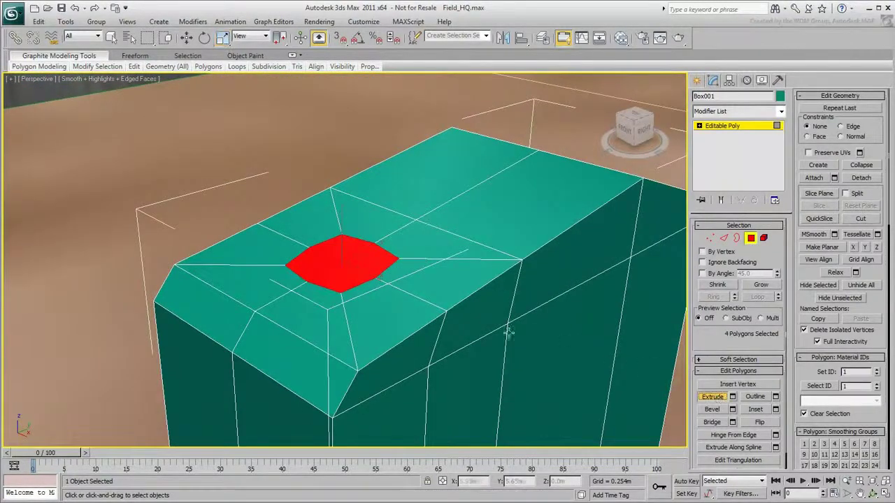
drag(352, 274, 335, 163)
alt+middle_drag(335, 162, 345, 203)
scroll(356, 226, up, 3)
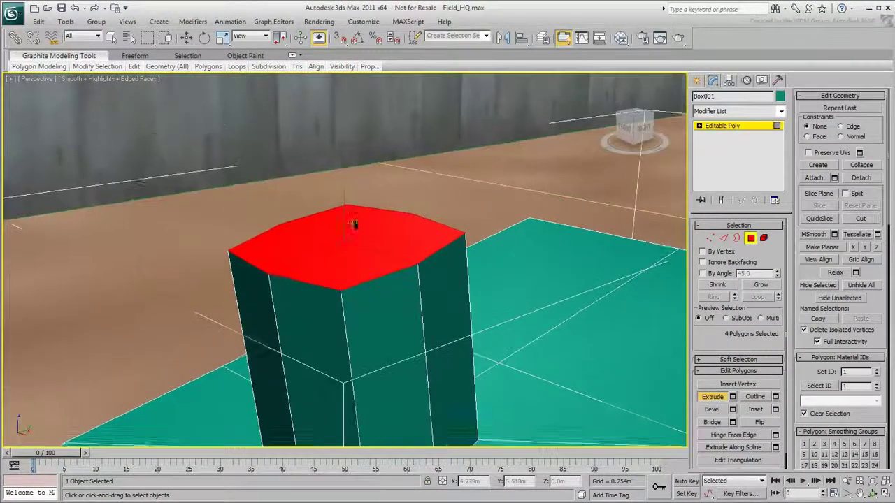
Step: Bevel the spout top several times to form a wider capped rim, then deselect
click(725, 410)
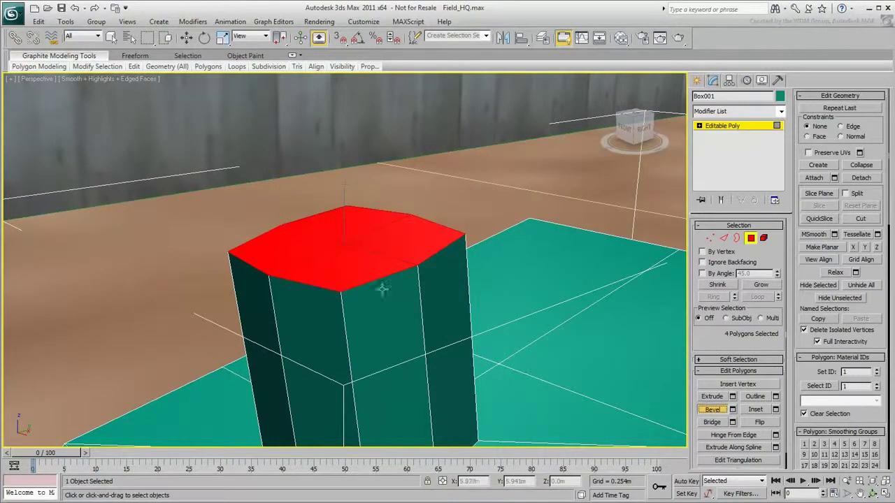
drag(379, 231, 359, 266)
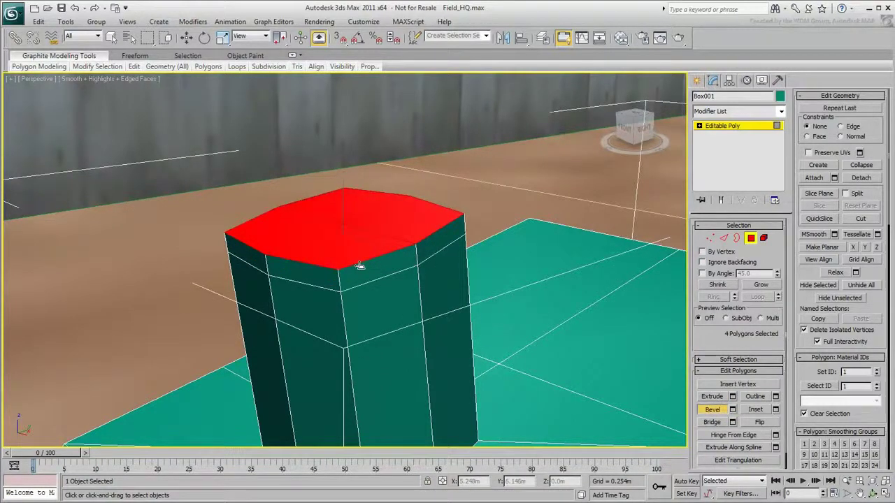
drag(360, 266, 365, 264)
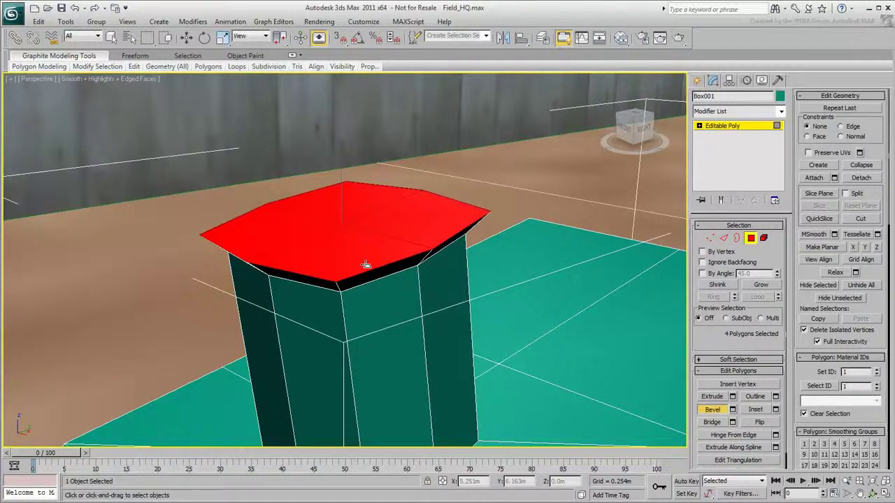
drag(342, 243, 342, 240)
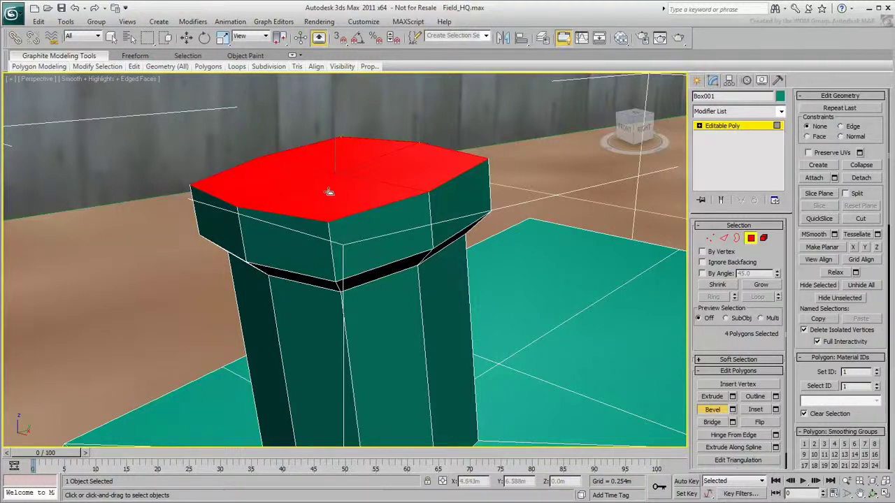
drag(331, 192, 330, 189)
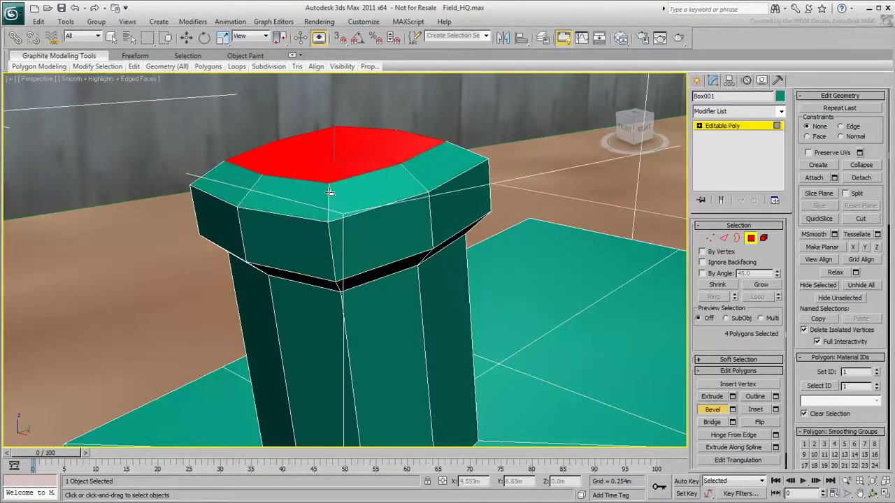
click(258, 120)
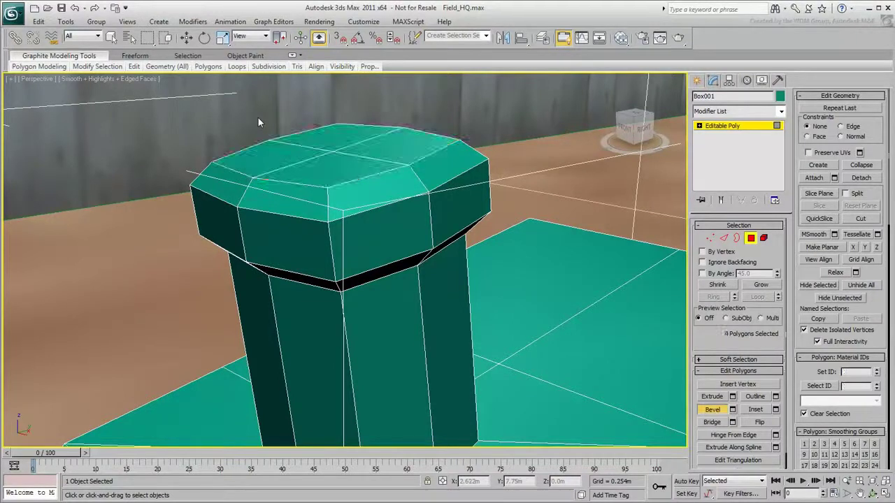
scroll(258, 120, down, 5)
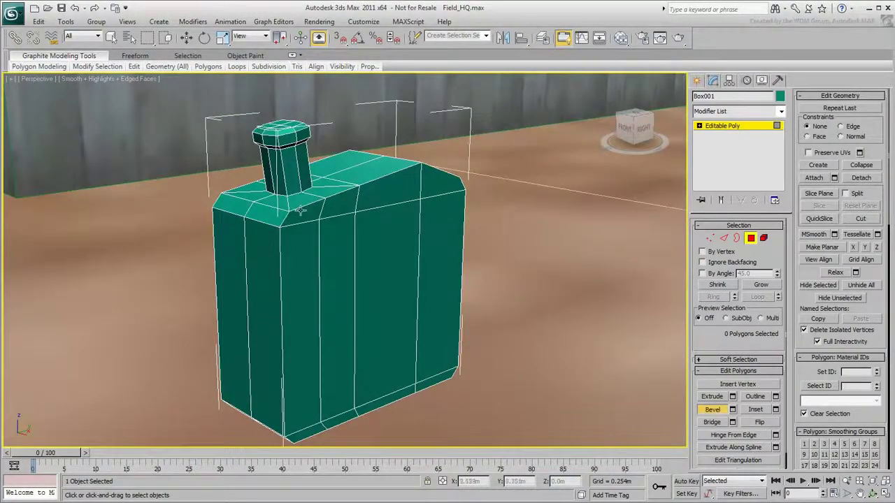
Step: Select the side strip and face polygons on both sides and grow them to 24 polygons
ctrl+click(334, 250)
ctrl+click(370, 252)
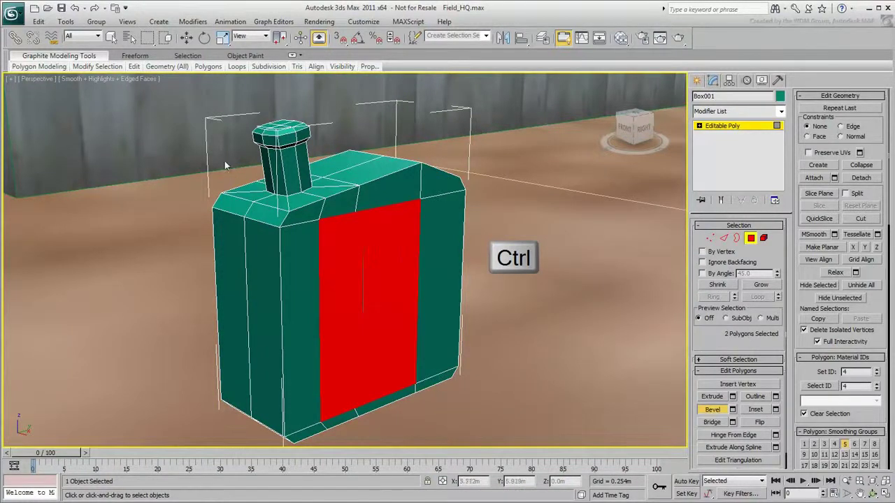
alt+middle_drag(227, 151, 335, 231)
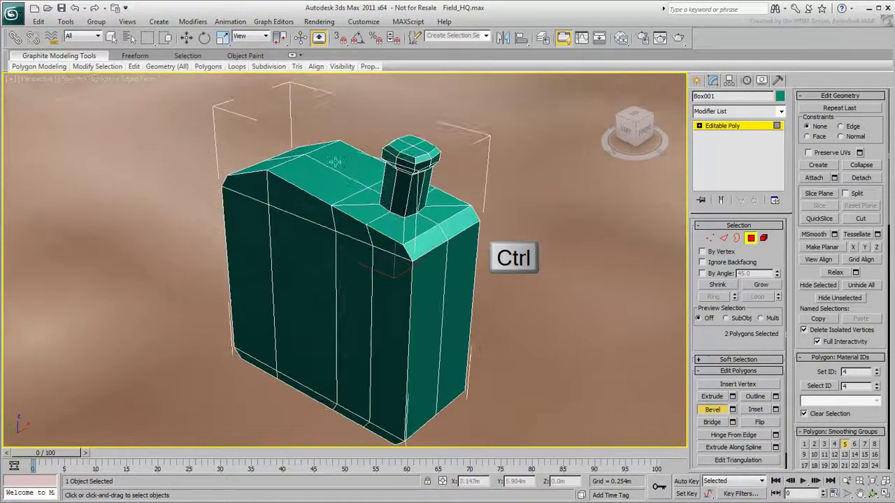
ctrl+click(349, 250)
ctrl+click(327, 245)
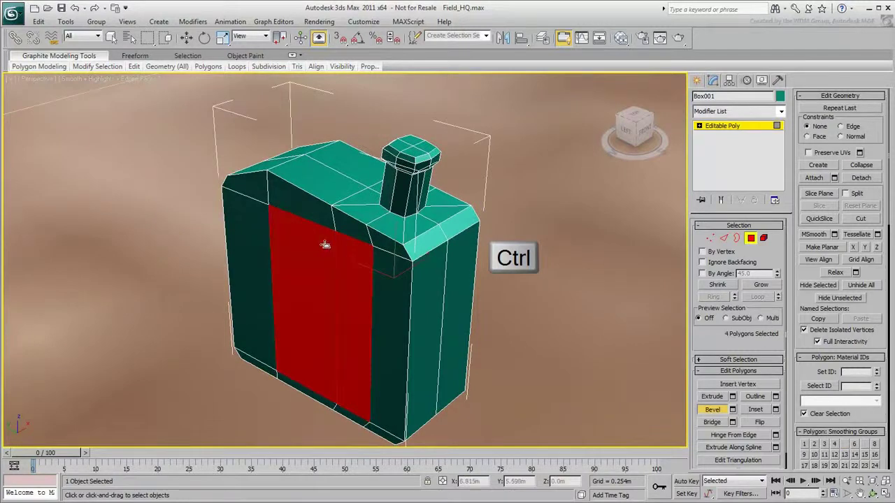
alt+middle_drag(325, 245, 289, 250)
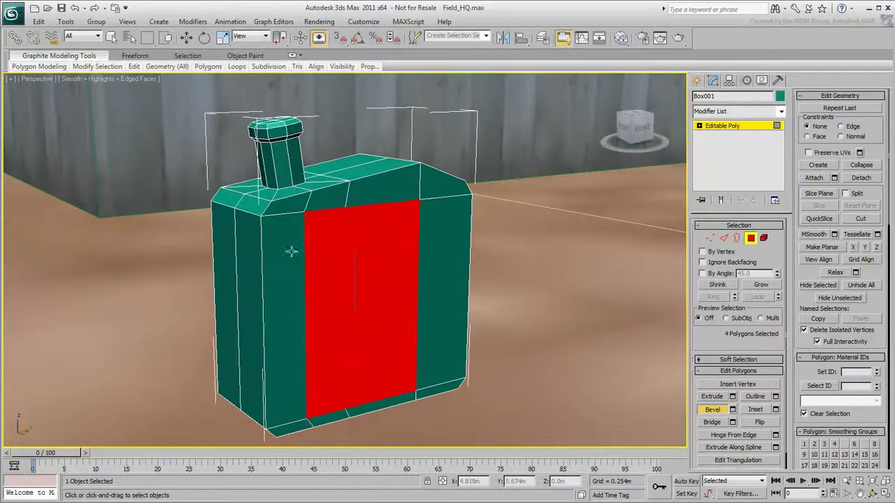
click(761, 286)
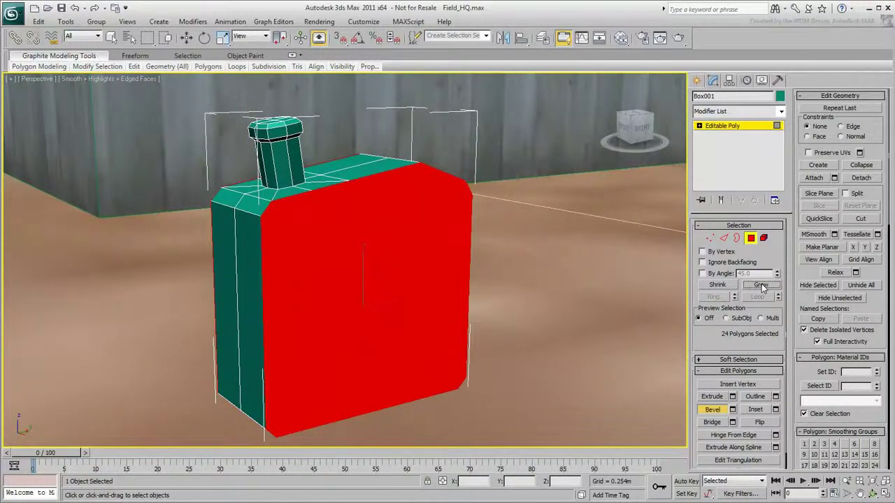
Step: Try an inward bevel on the side panels, then undo it
alt+middle_drag(373, 296, 374, 292)
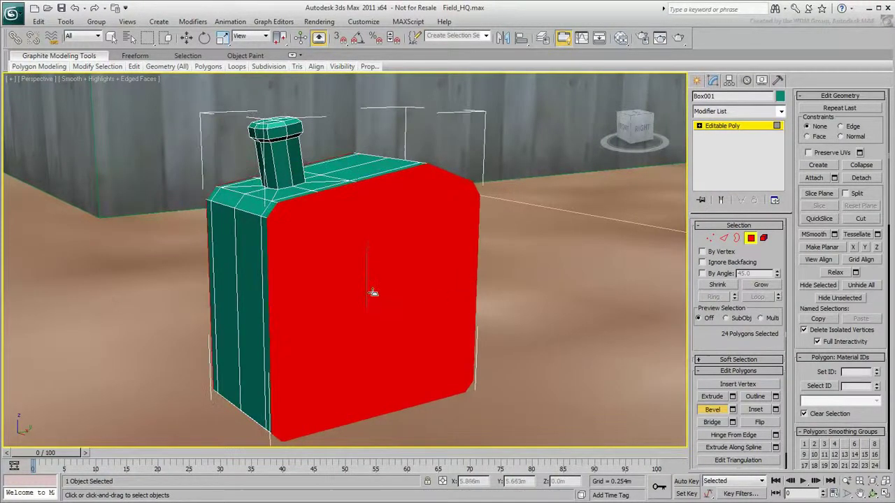
drag(374, 293, 375, 309)
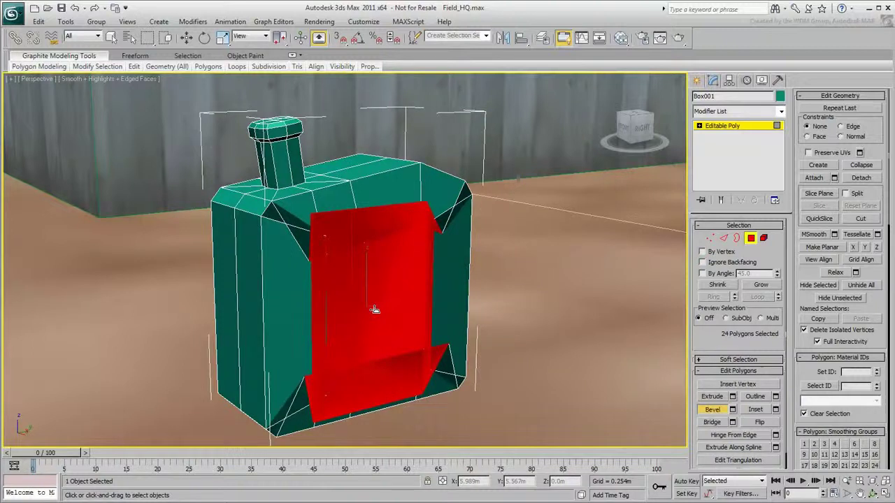
key(ctrl+z)
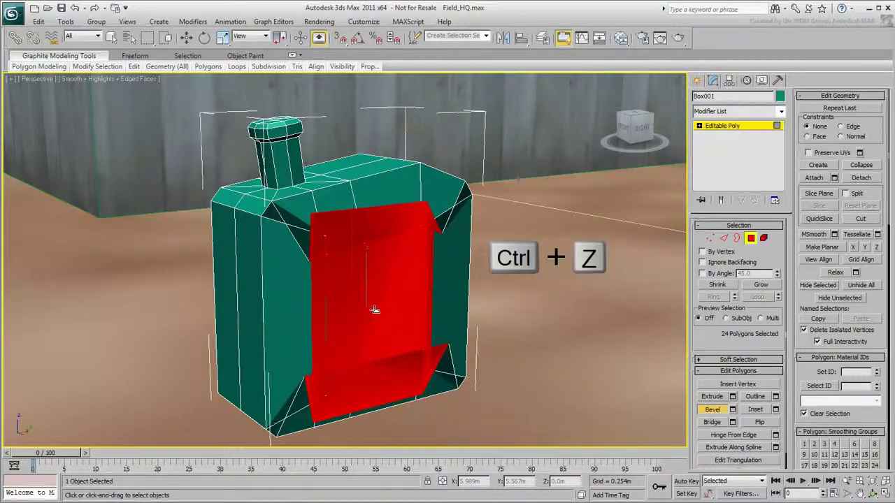
Step: Extrude the side panel and scale it inward to leave a narrow bevelled rim
click(711, 397)
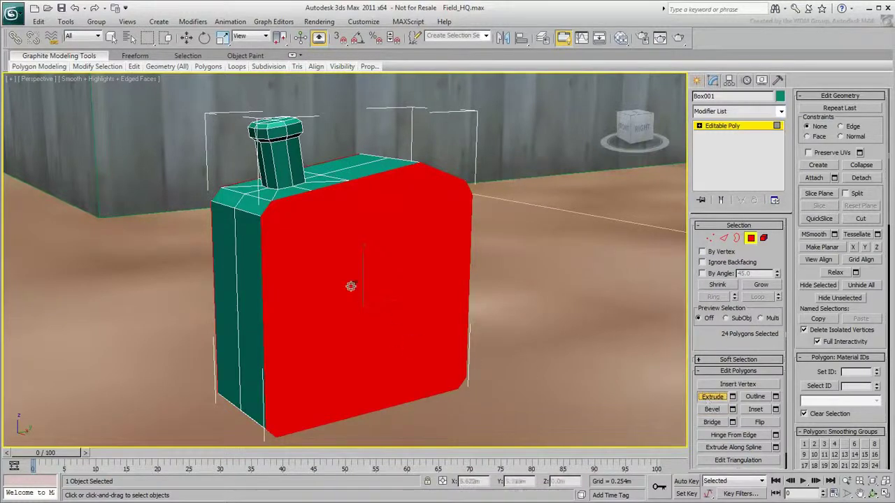
alt+middle_drag(350, 286, 371, 285)
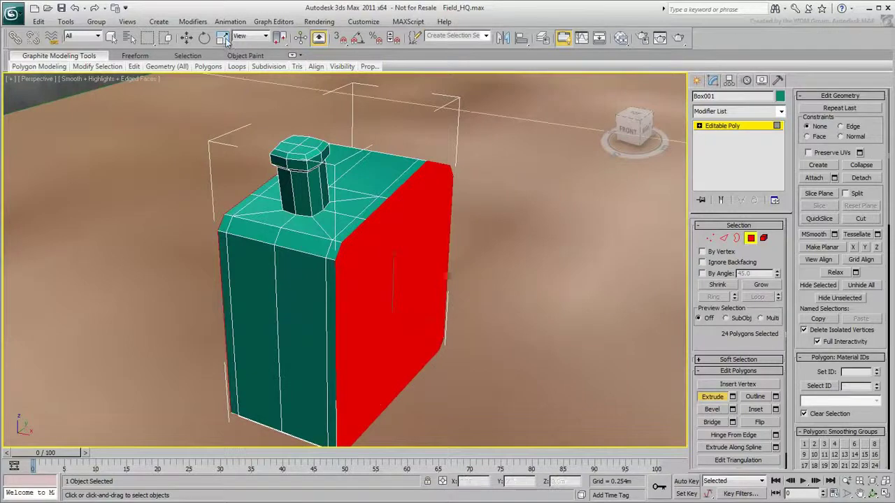
right_click(400, 298)
alt+middle_drag(402, 294, 328, 269)
drag(308, 268, 310, 270)
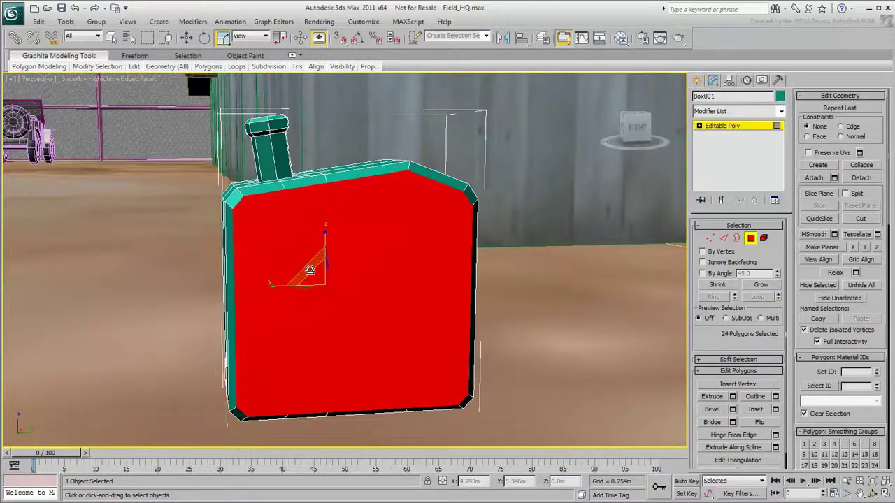
click(295, 241)
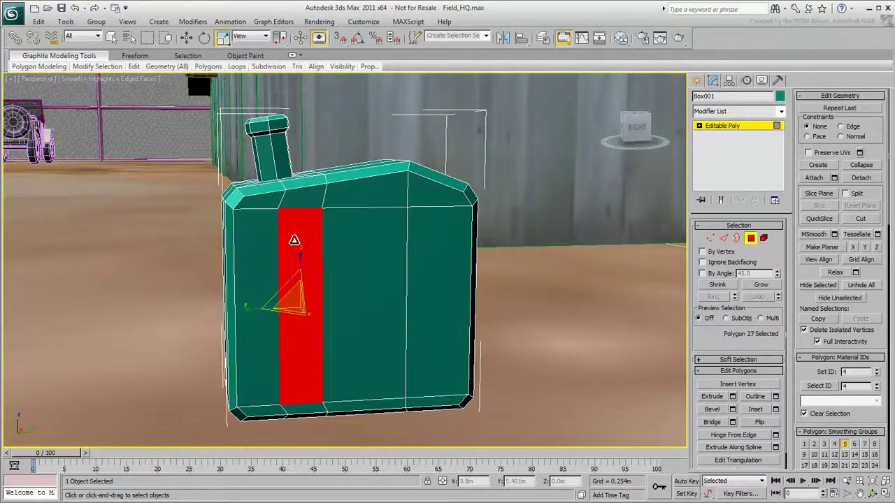
Step: Ring a vertical side edge and connect it to add a mid-height edge loop
click(725, 239)
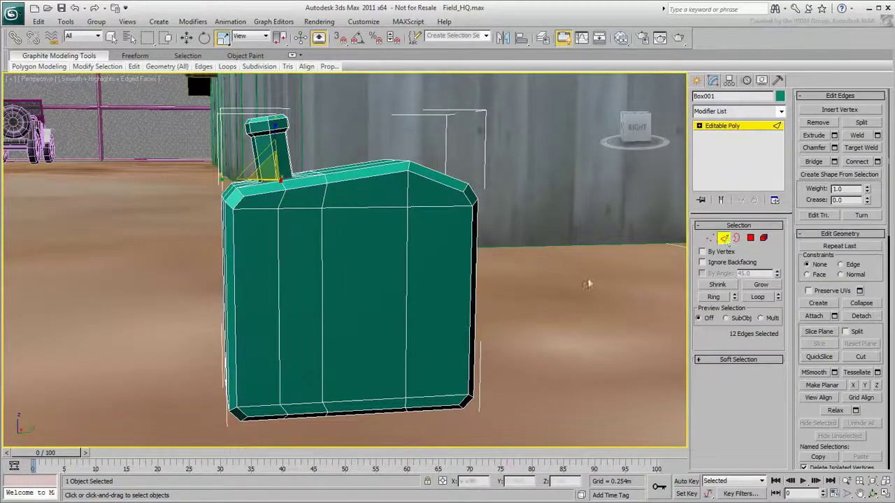
click(406, 300)
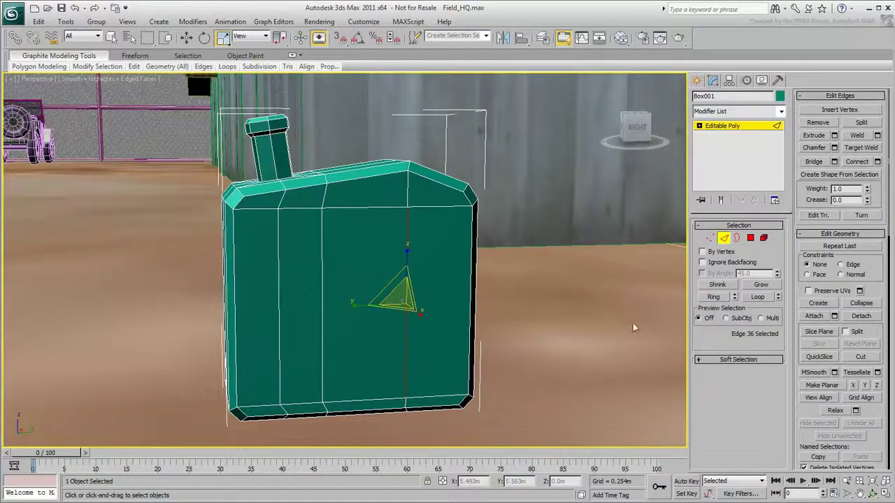
click(713, 296)
click(859, 163)
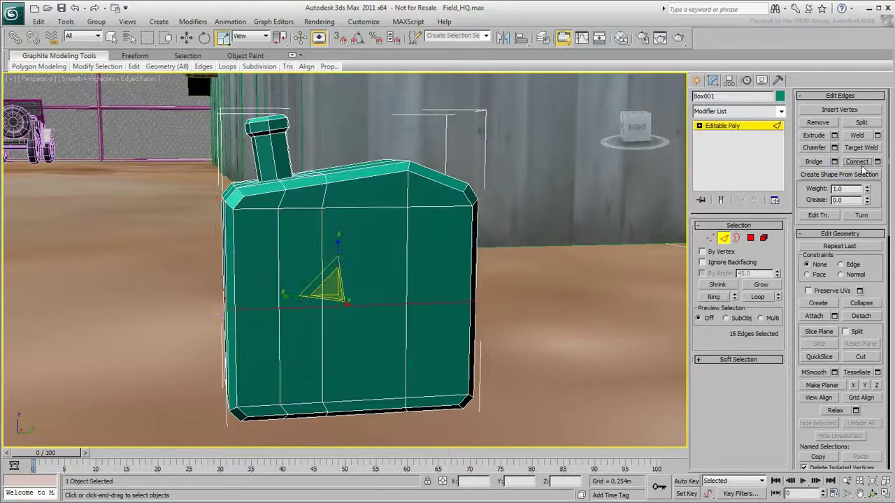
alt+middle_drag(596, 265, 471, 301)
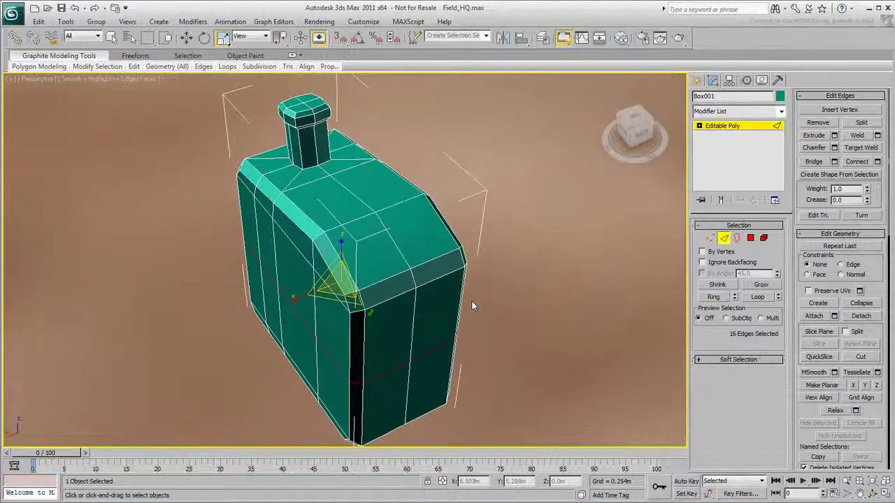
Step: Ring a top edge and connect it with Slide -50 for an off-centre loop
click(414, 263)
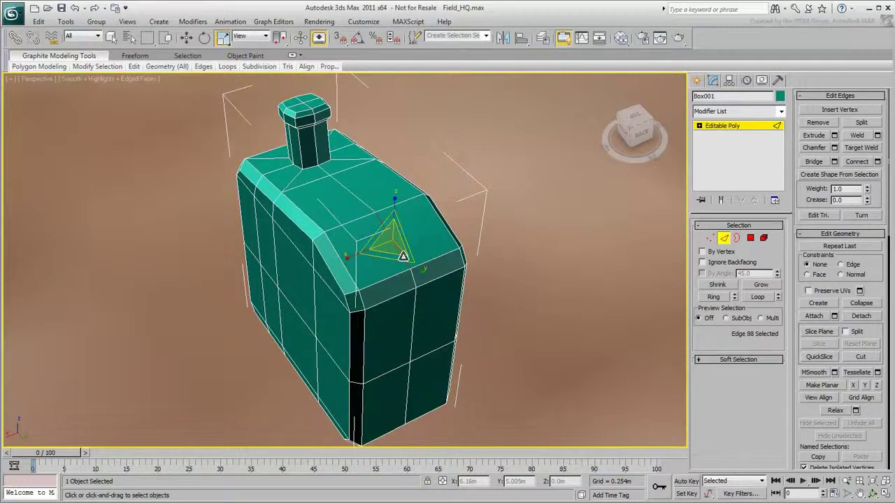
click(714, 297)
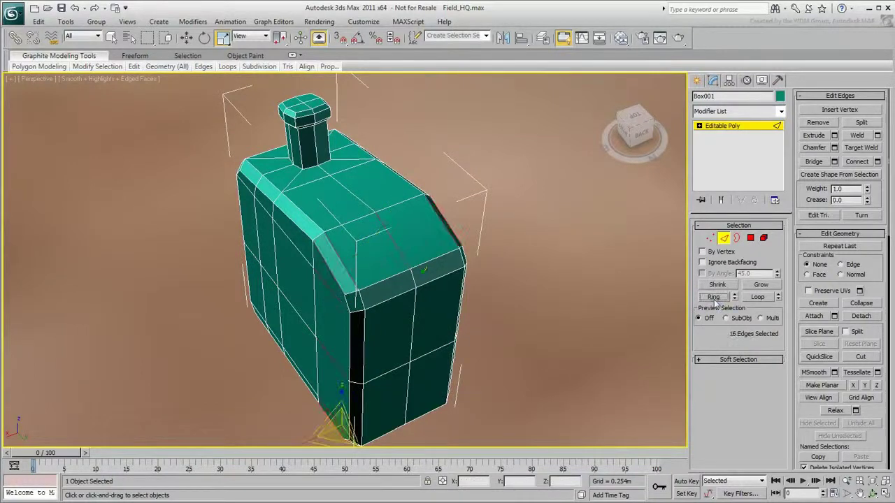
click(877, 162)
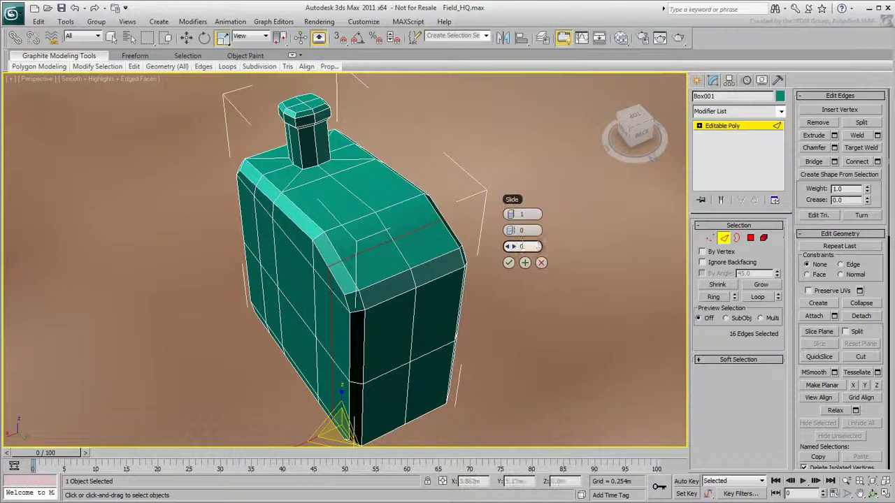
drag(511, 247, 394, 248)
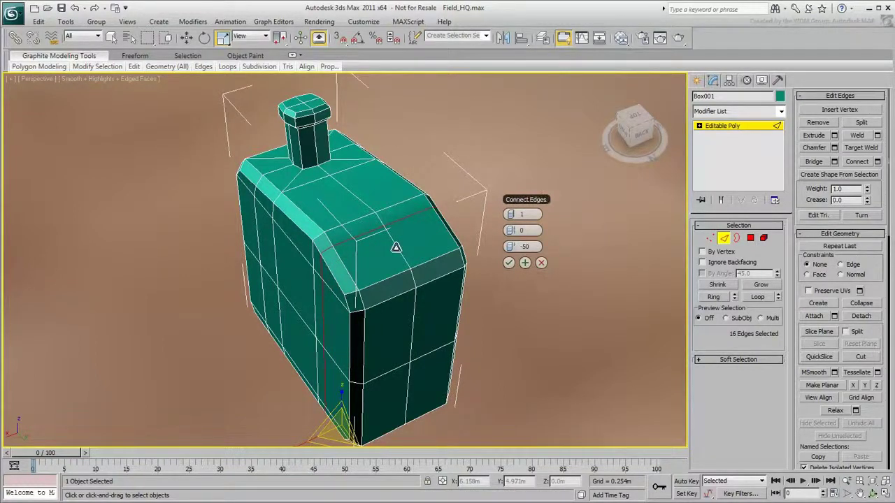
click(508, 264)
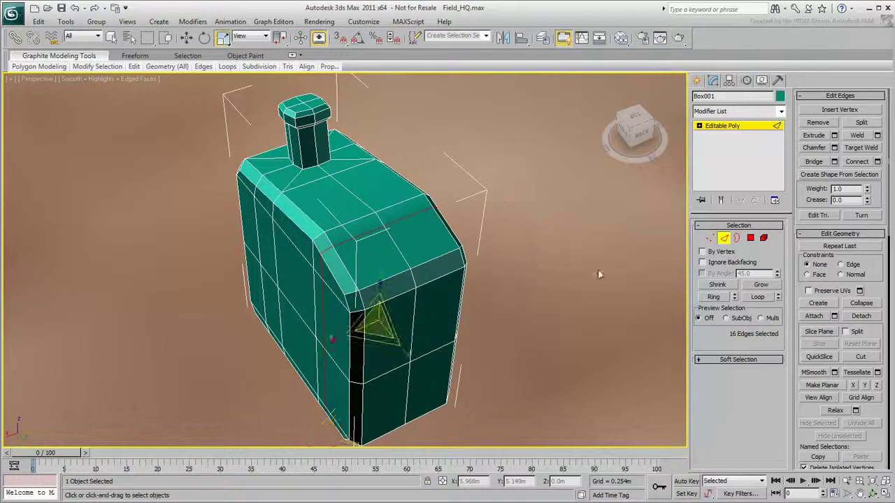
Step: In Polygon mode, select two front-bevel and two top polygons where the handle attaches
click(750, 238)
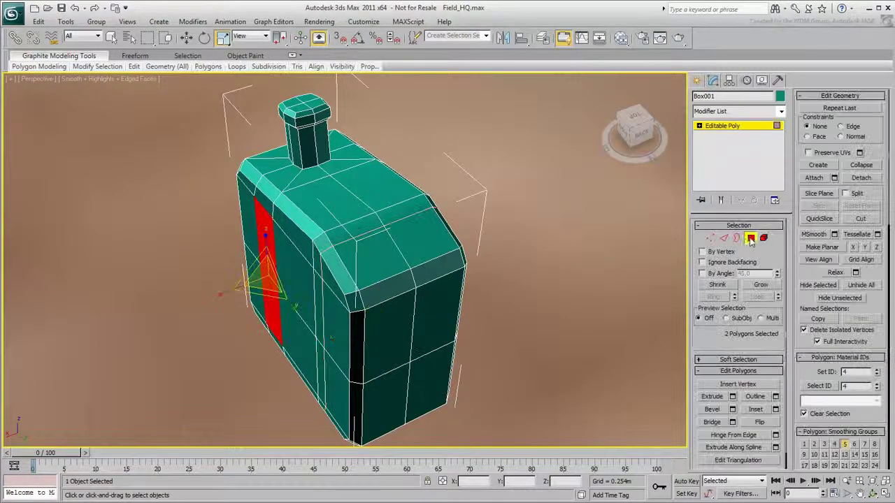
key(F2)
ctrl+click(396, 284)
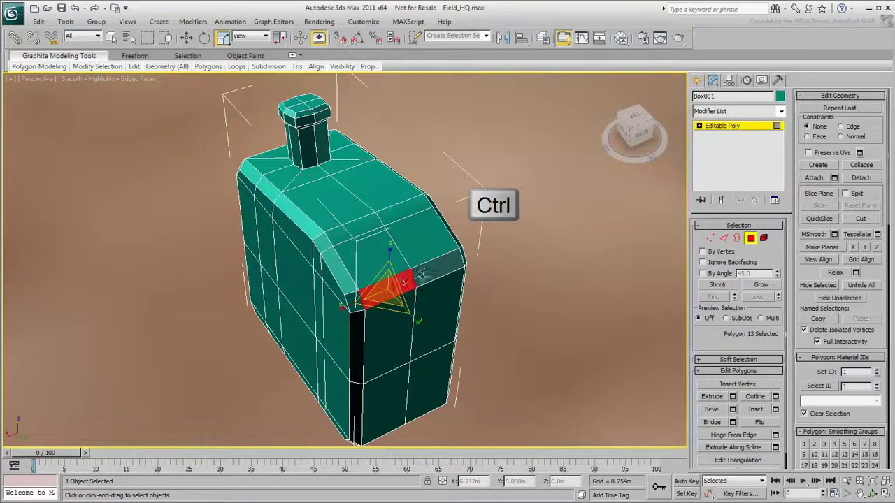
ctrl+click(437, 269)
ctrl+click(395, 219)
ctrl+click(353, 230)
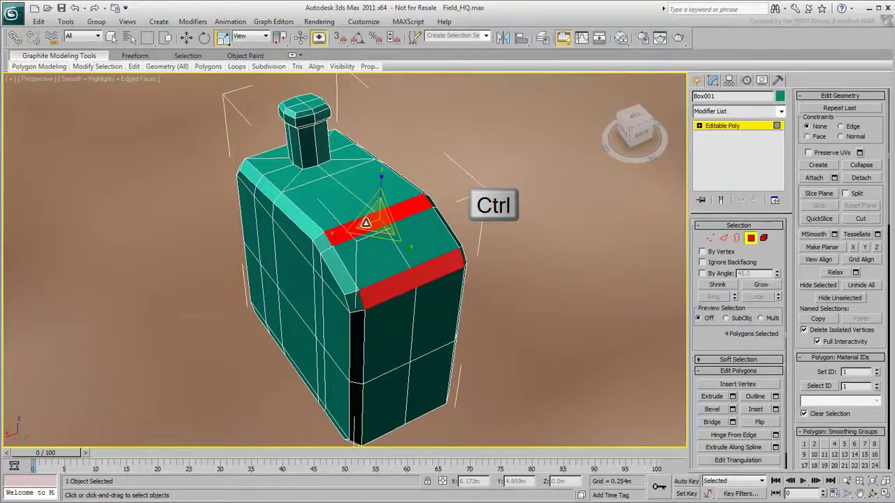
alt+middle_drag(353, 231, 448, 242)
scroll(449, 244, up, 3)
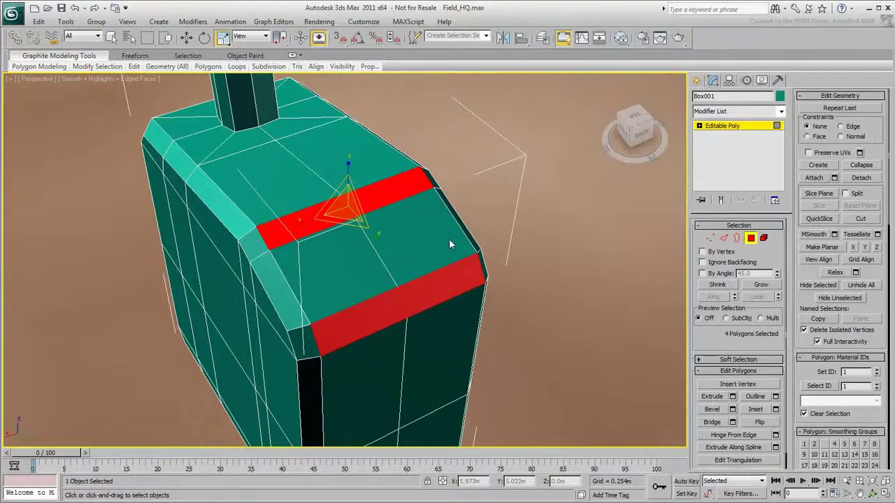
Step: Scale the four selected polygons down into small patches, discarding a trial inset
click(766, 409)
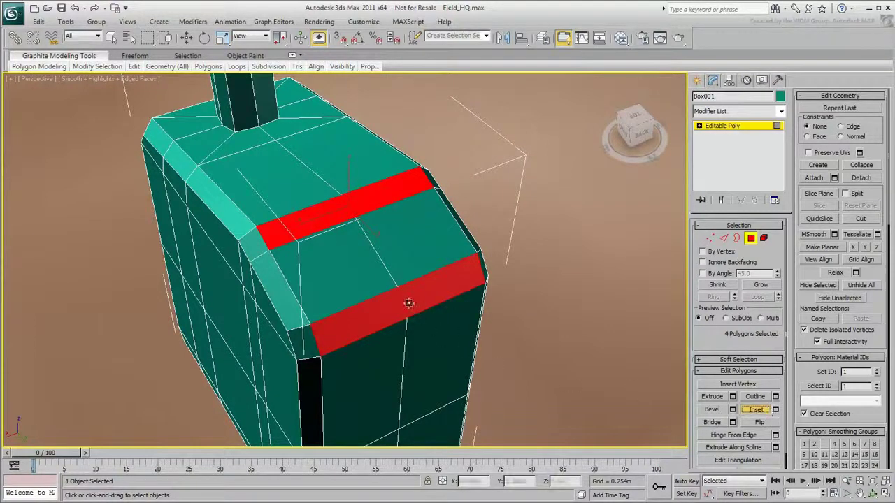
drag(410, 300, 405, 302)
key(ctrl+z)
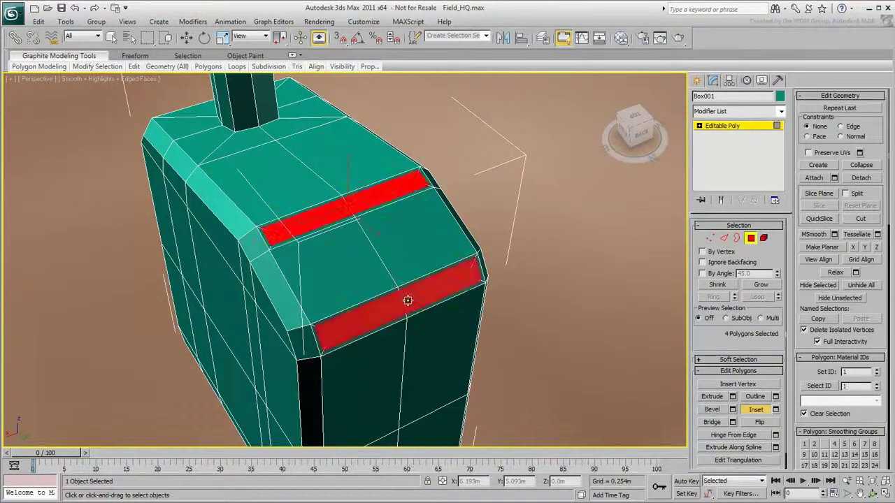
click(222, 37)
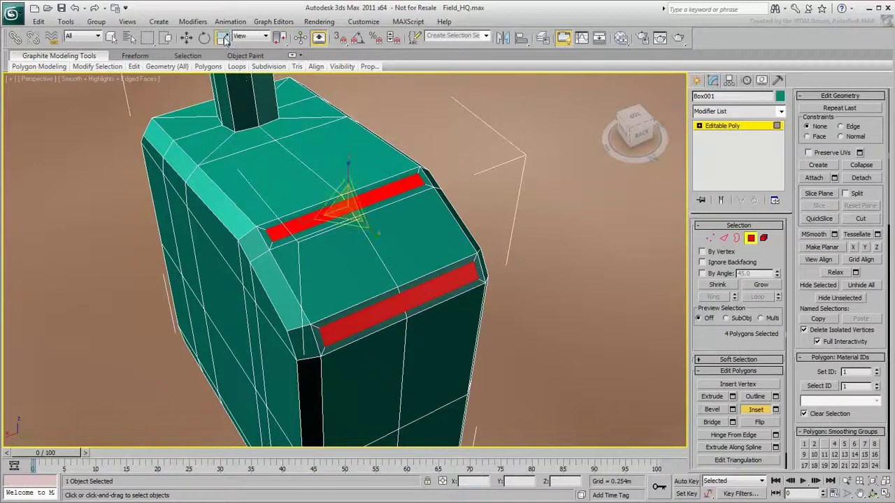
drag(295, 226, 409, 210)
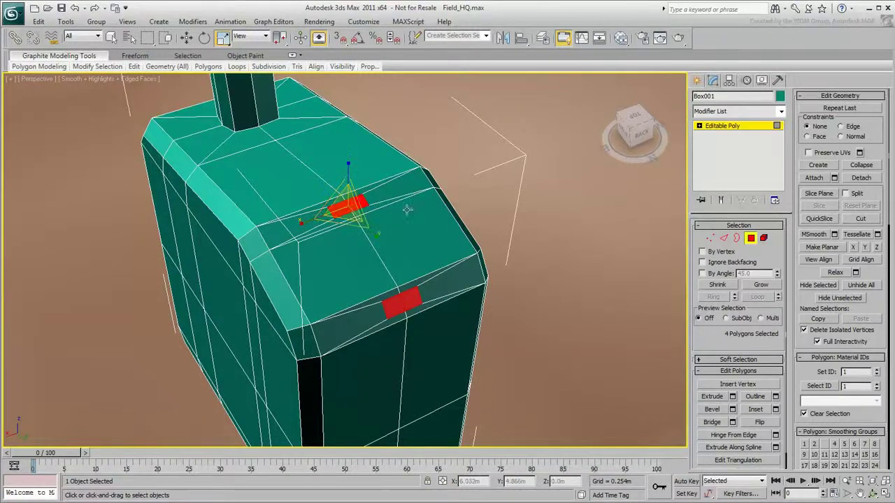
alt+middle_drag(409, 209, 448, 292)
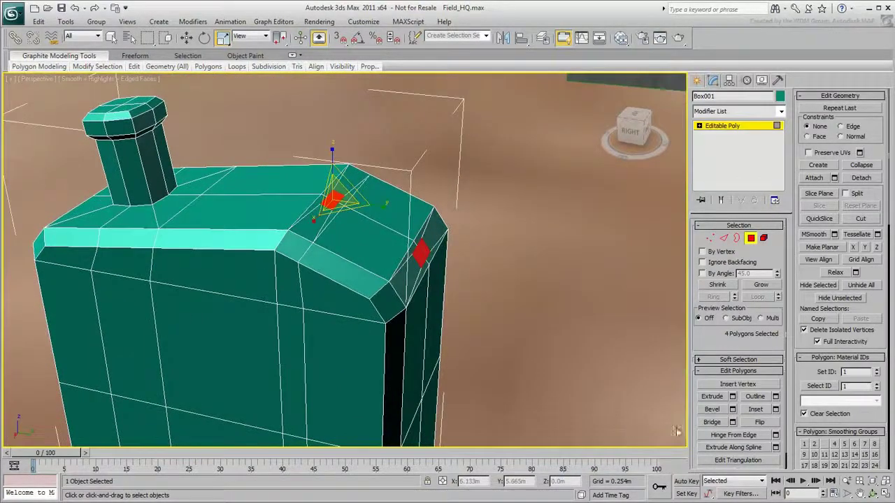
Step: Extrude the two patches into stubs and scale their tips smaller
click(714, 397)
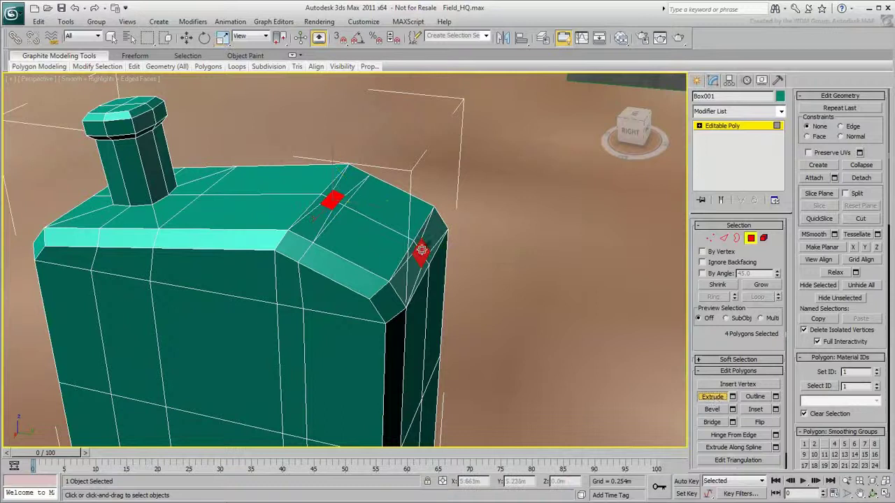
drag(420, 253, 436, 237)
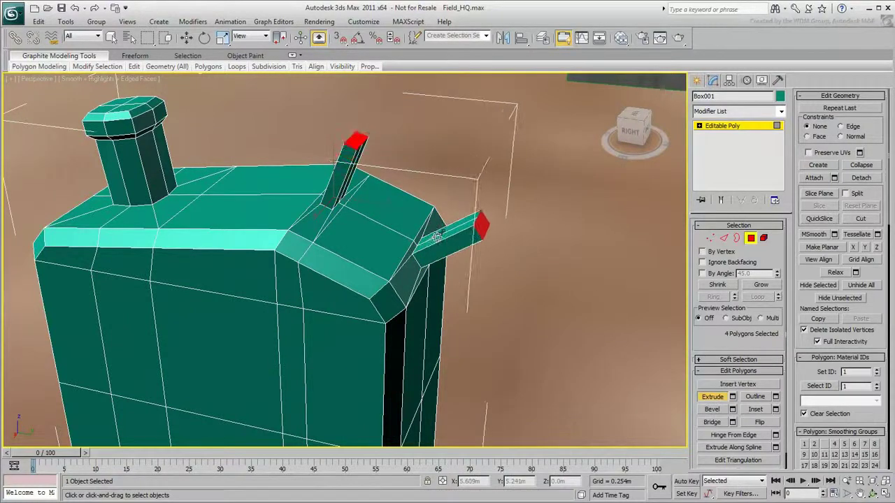
alt+middle_drag(482, 250, 497, 262)
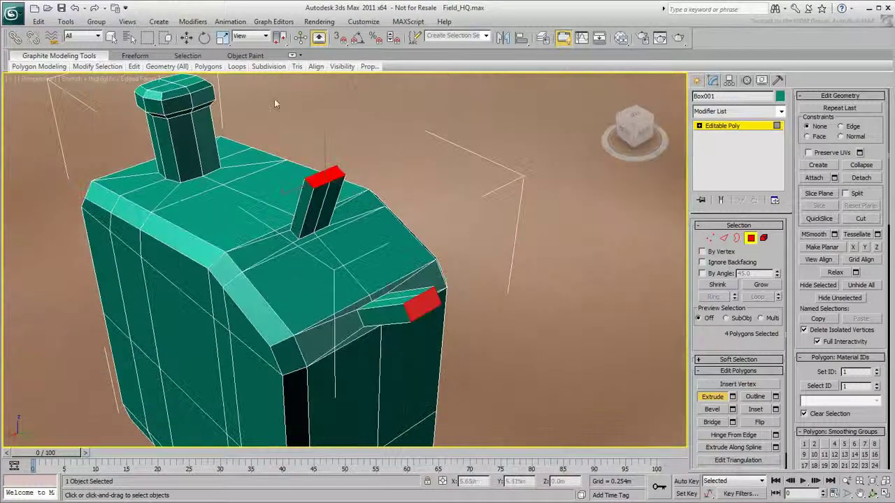
click(222, 37)
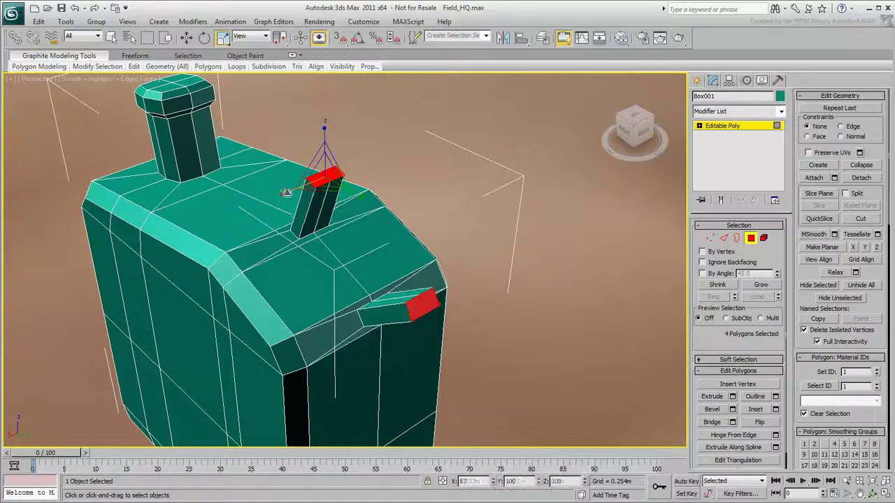
drag(287, 192, 311, 189)
alt+middle_drag(349, 249, 393, 251)
Step: Extrude the stub tips further into angled handle posts, then deselect everything
click(712, 397)
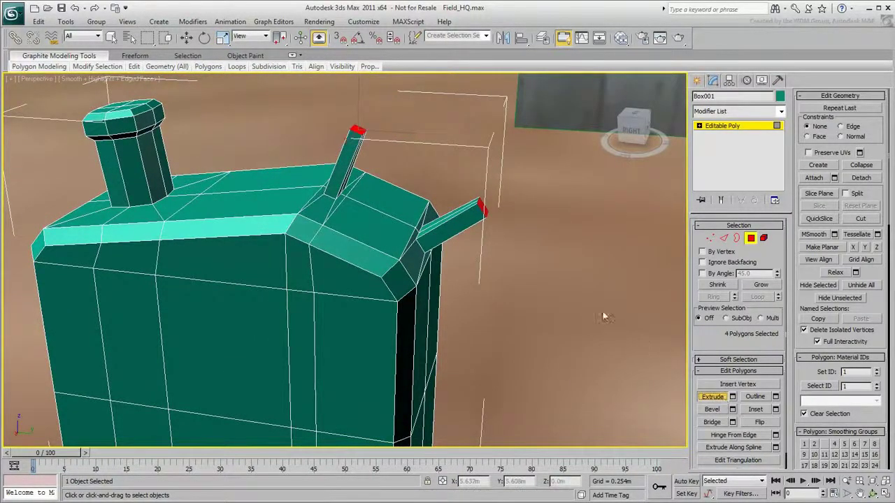
alt+middle_drag(606, 316, 567, 293)
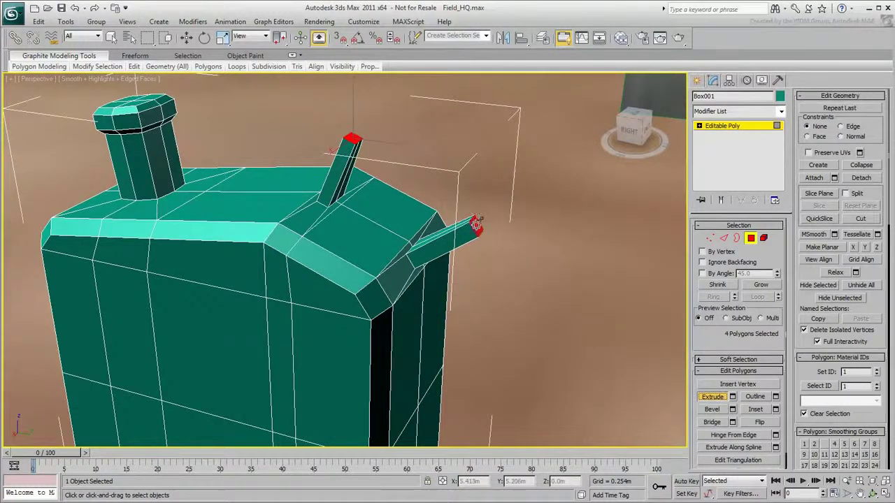
drag(476, 224, 479, 223)
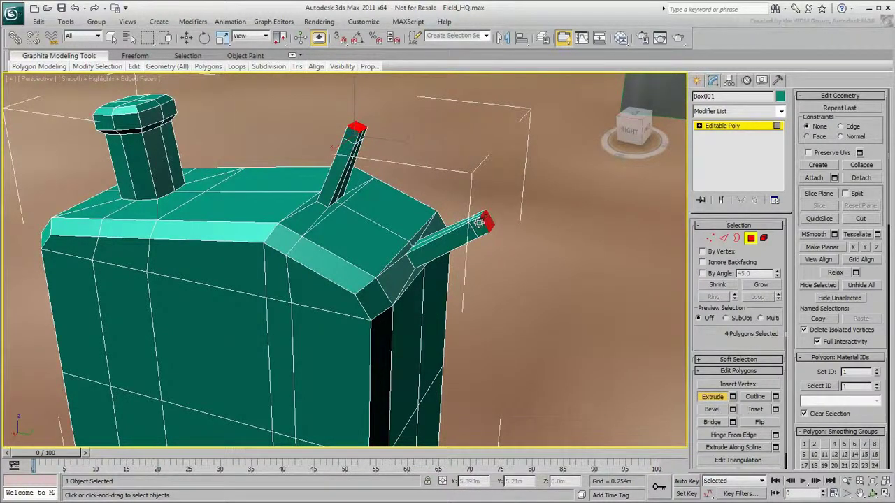
click(501, 251)
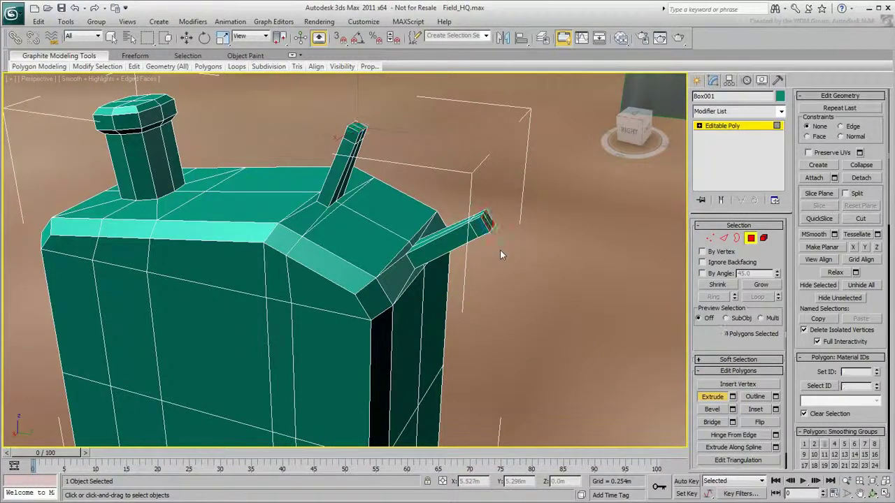
alt+middle_drag(500, 255, 464, 244)
Step: Select the tip polygons on both handle posts
scroll(463, 243, up, 3)
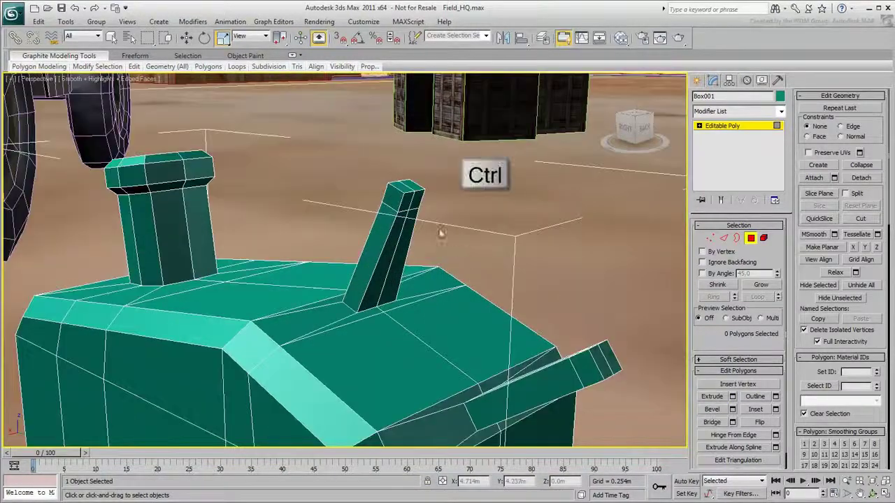
ctrl+click(408, 193)
ctrl+click(411, 203)
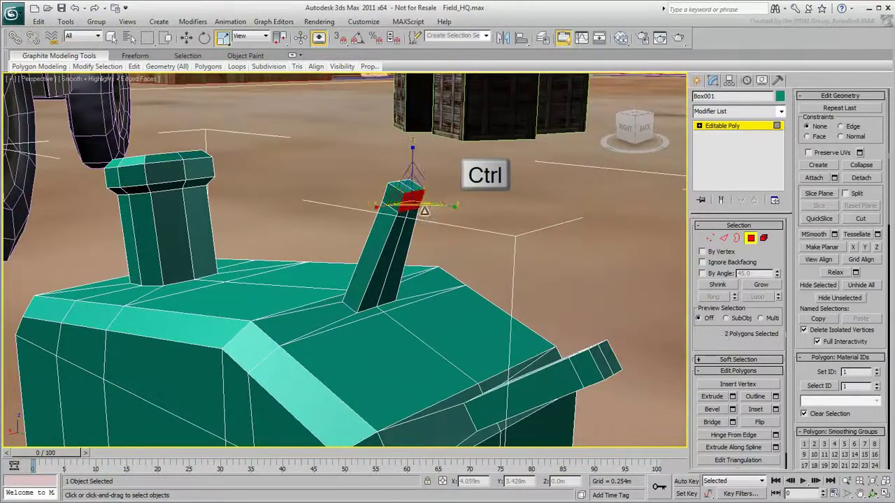
middle_drag(614, 319, 537, 254)
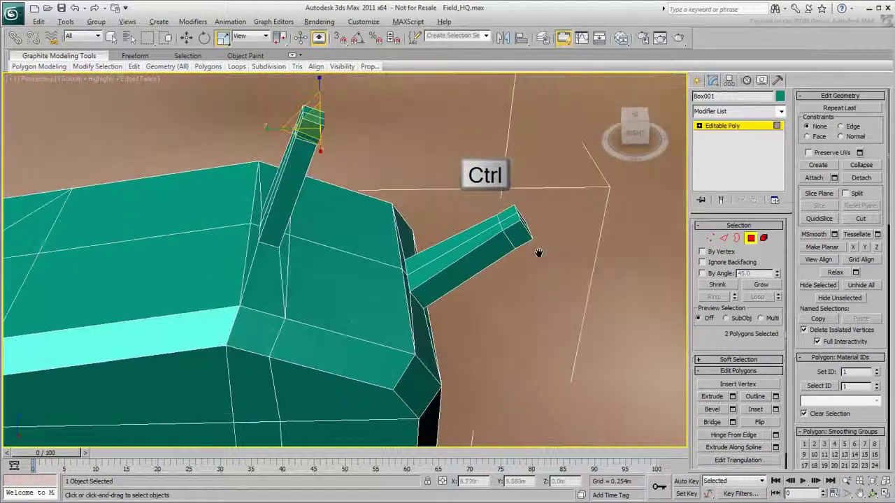
ctrl+click(510, 221)
ctrl+click(508, 218)
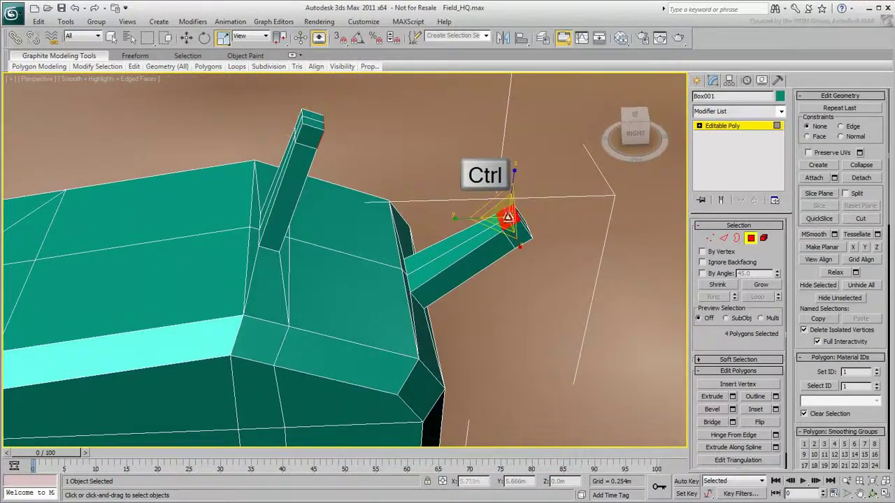
Step: Bridge the two post tips into a closed handle and frame the whole jerrycan
click(723, 424)
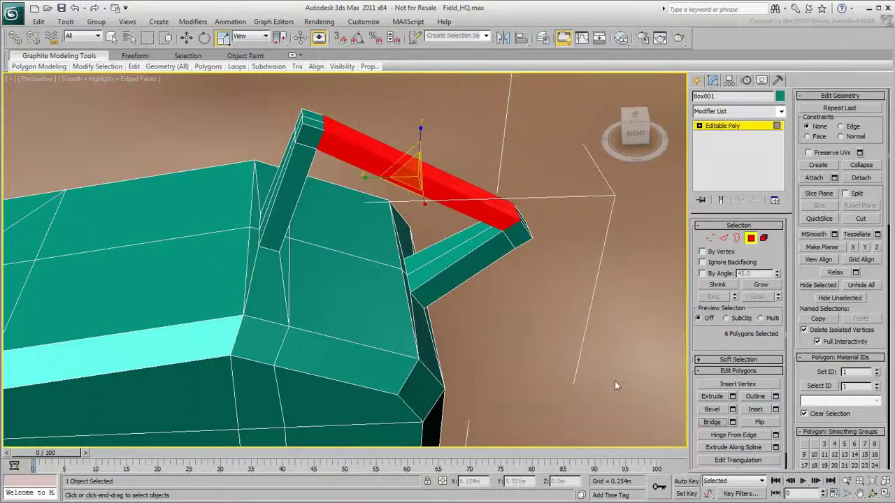
alt+middle_drag(615, 382, 570, 358)
click(570, 354)
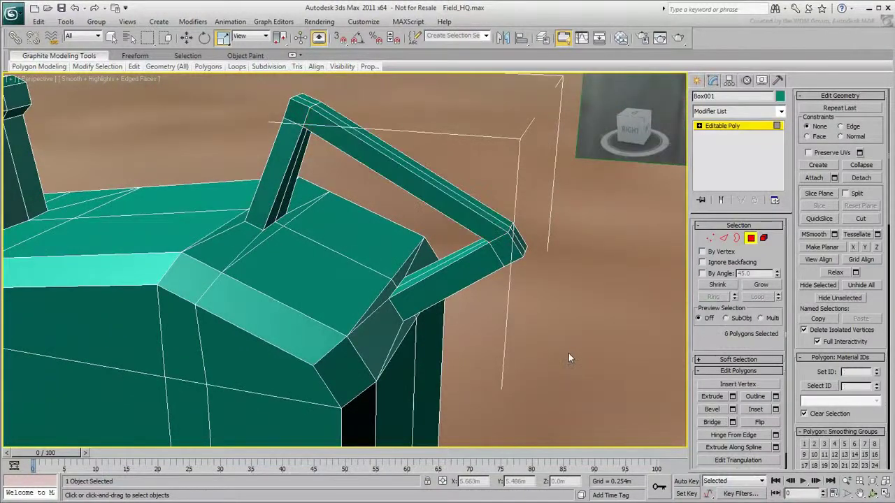
key(z)
alt+middle_drag(562, 362, 590, 383)
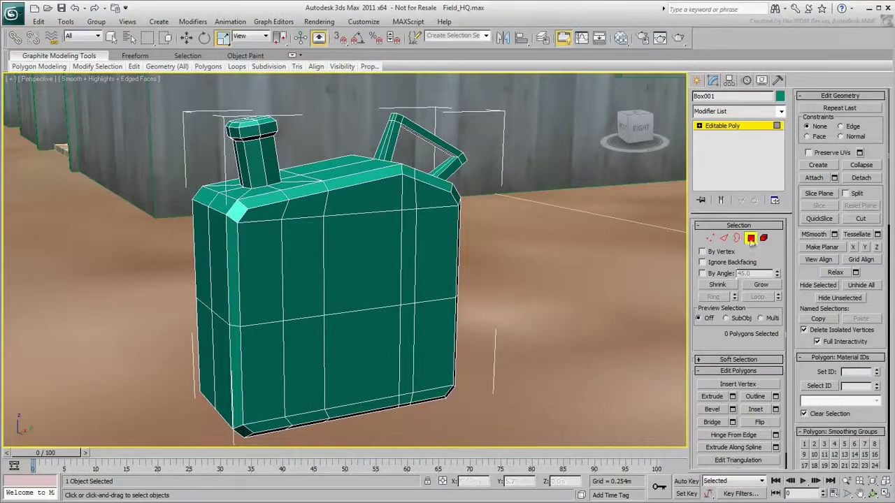
Step: Add a TurboSmooth modifier to Box001 with Iterations set to 2
click(750, 238)
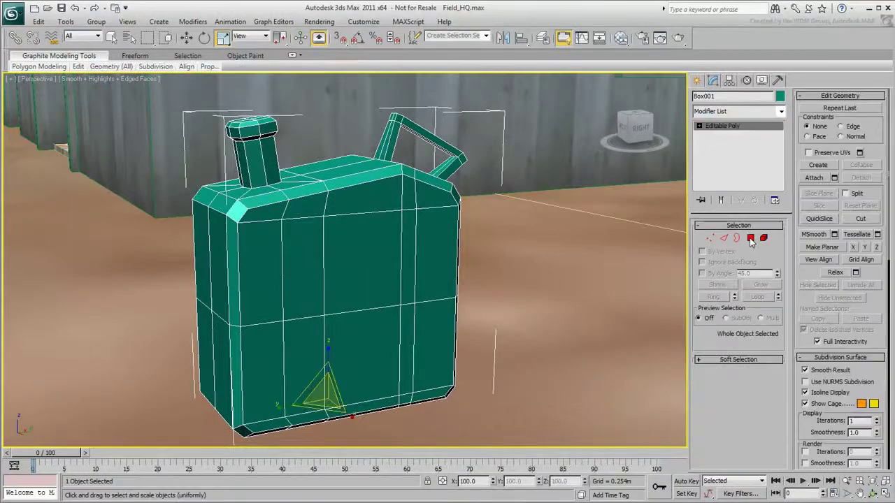
click(781, 112)
scroll(742, 293, down, 20)
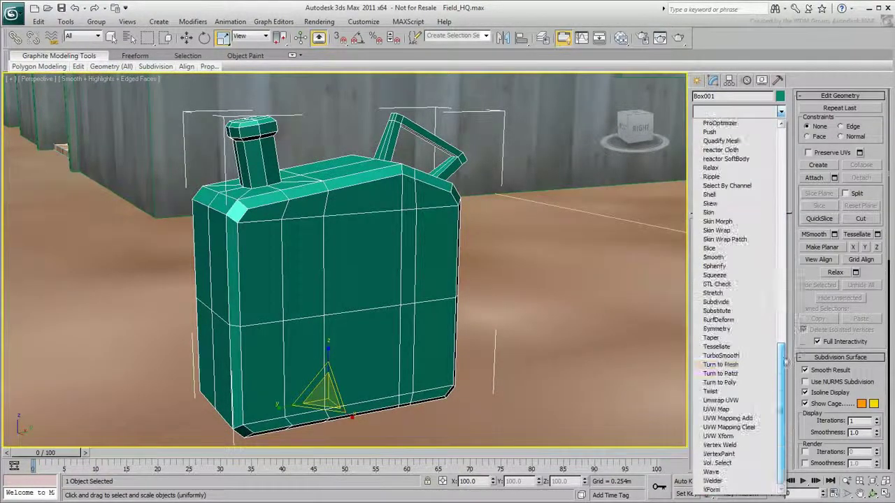
click(754, 356)
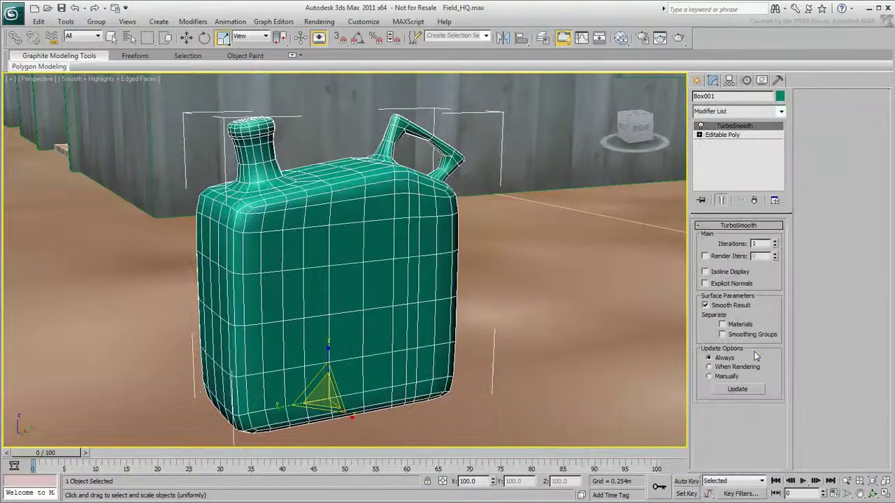
double_click(757, 244)
text(2)
key(Return)
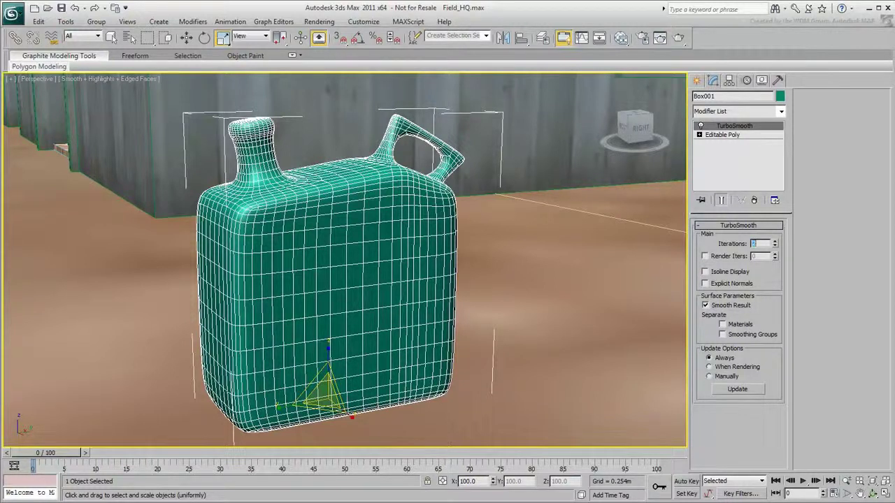
Step: Back on Editable Poly edges, add SwiftLoop loops at the spout base and under its cap
click(752, 137)
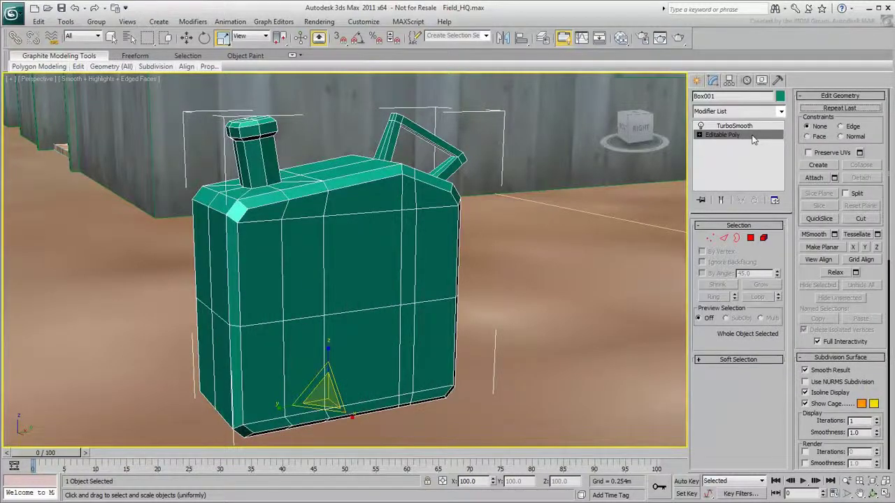
click(724, 239)
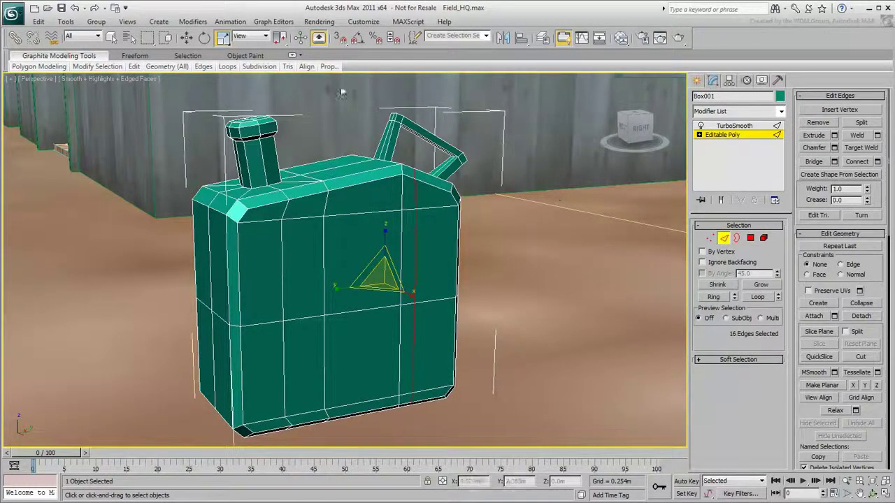
click(292, 55)
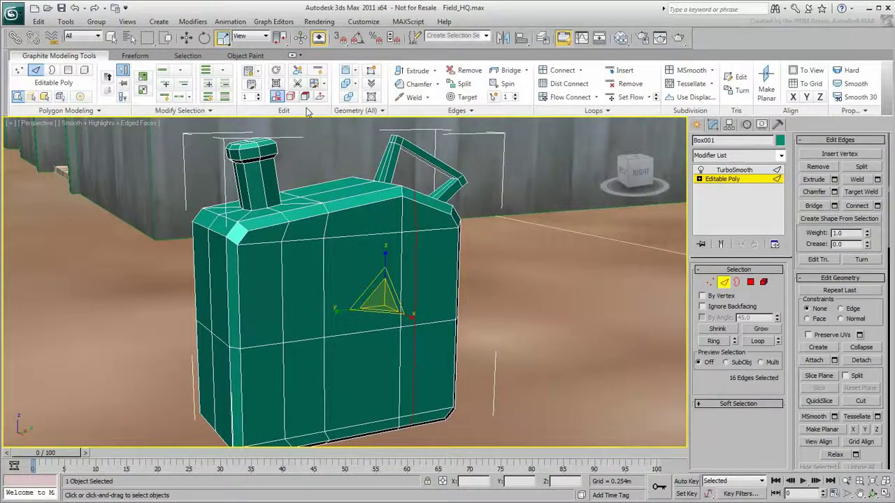
click(318, 73)
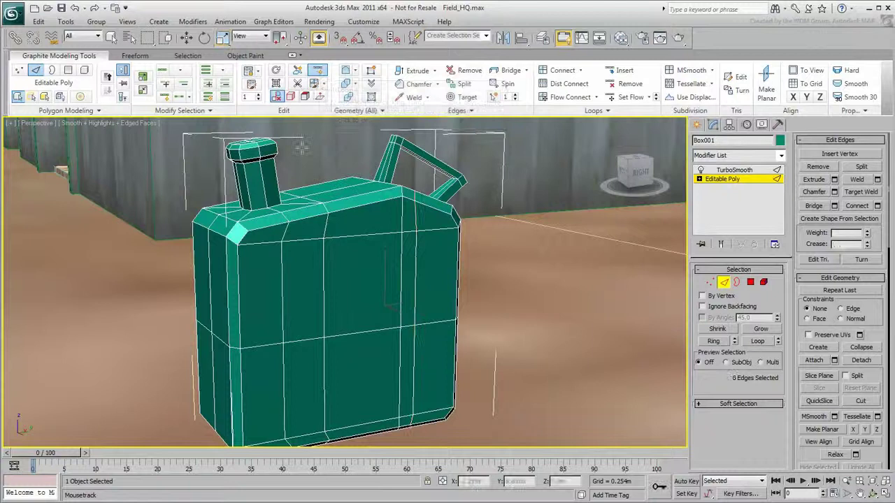
scroll(319, 182, up, 6)
middle_drag(318, 181, 332, 202)
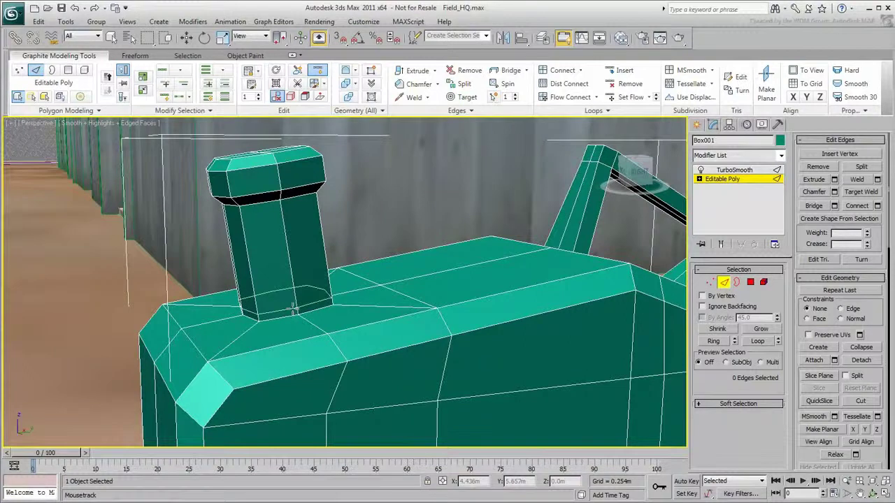
click(295, 309)
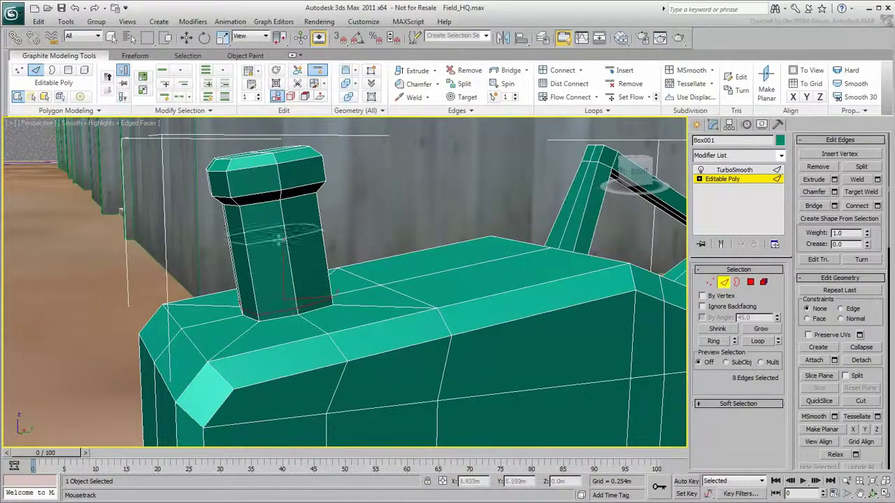
click(277, 204)
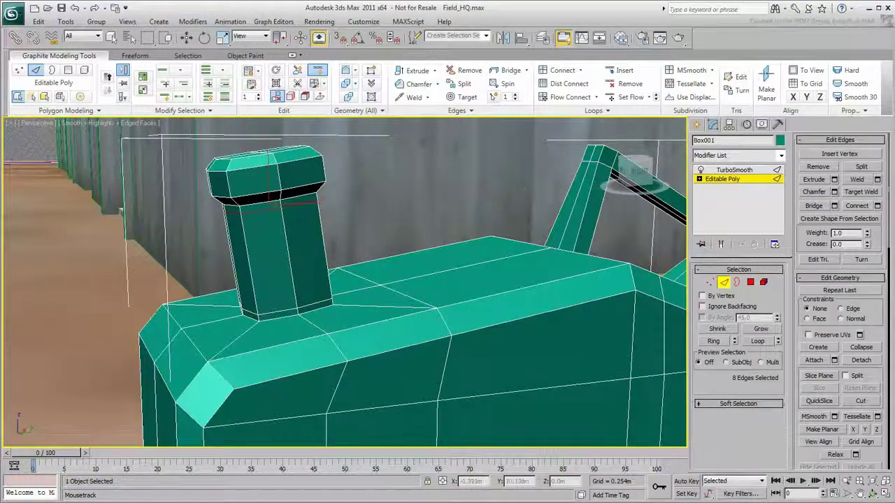
Step: Add a supporting loop across the handle, then show the TurboSmooth result again
alt+middle_drag(400, 198, 247, 202)
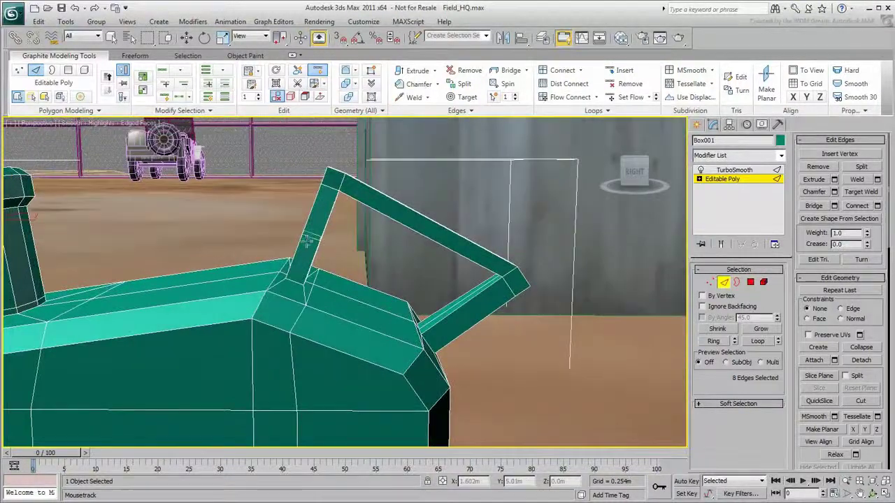
click(323, 204)
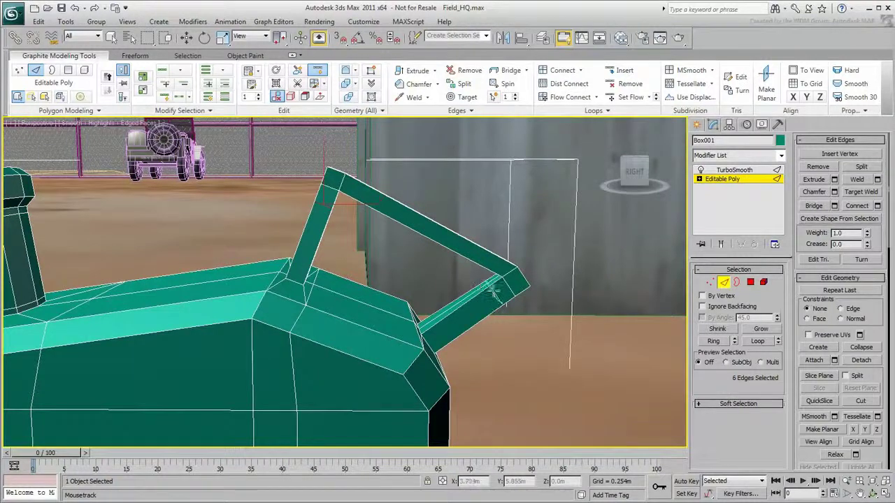
scroll(495, 297, down, 10)
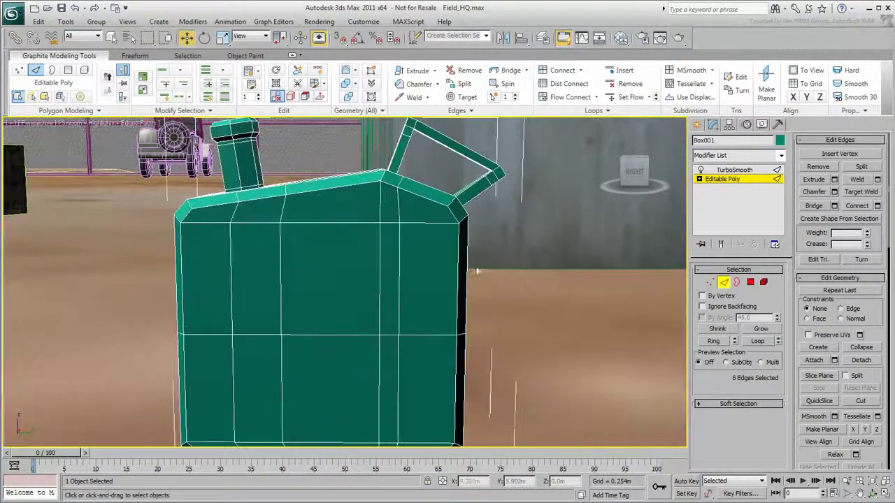
click(292, 55)
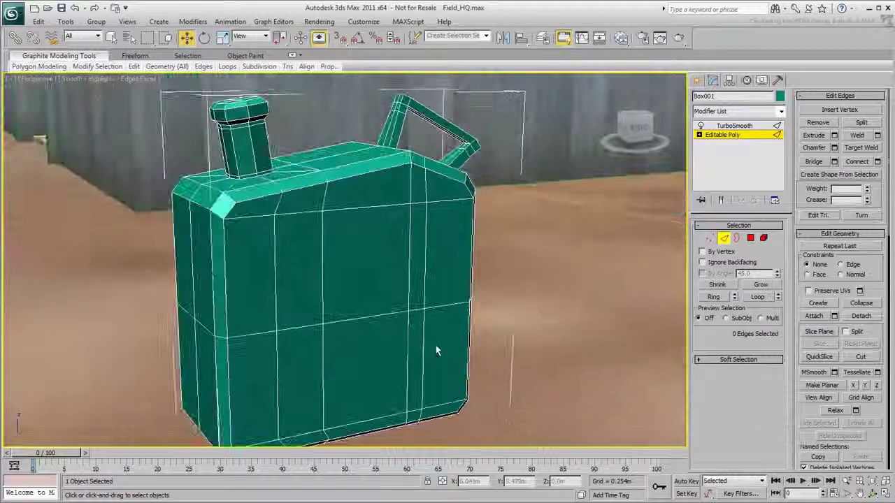
click(752, 129)
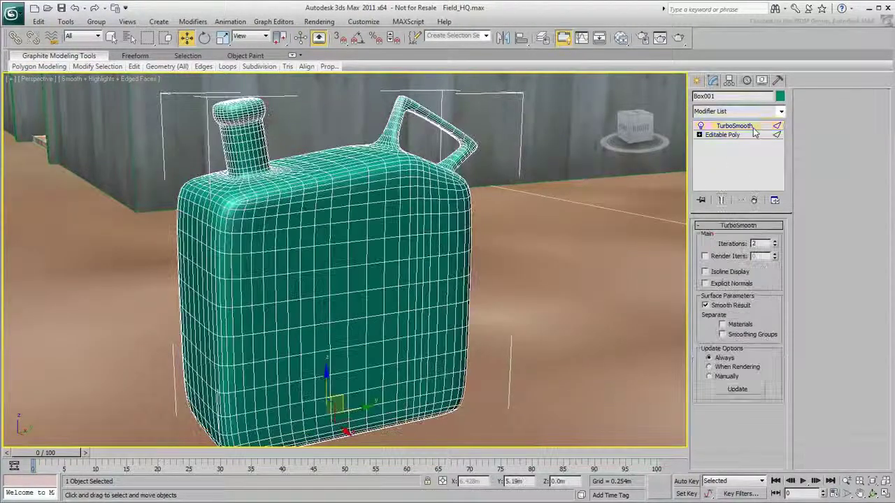
key(F4)
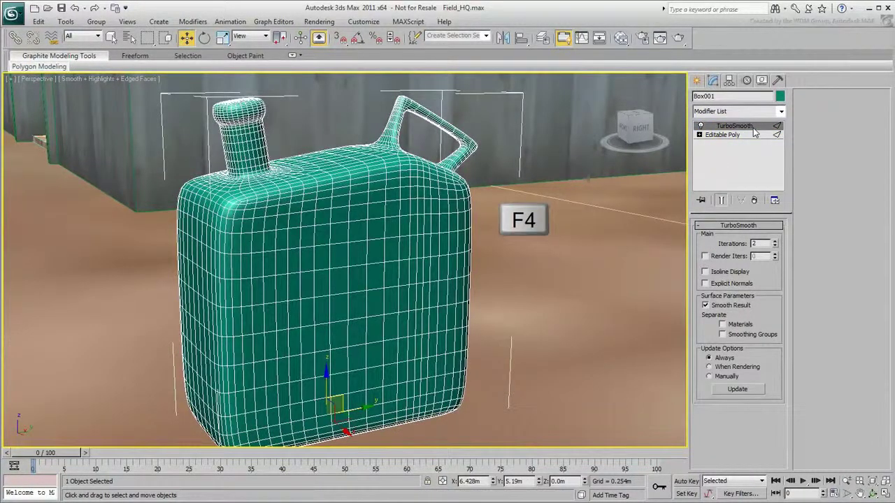